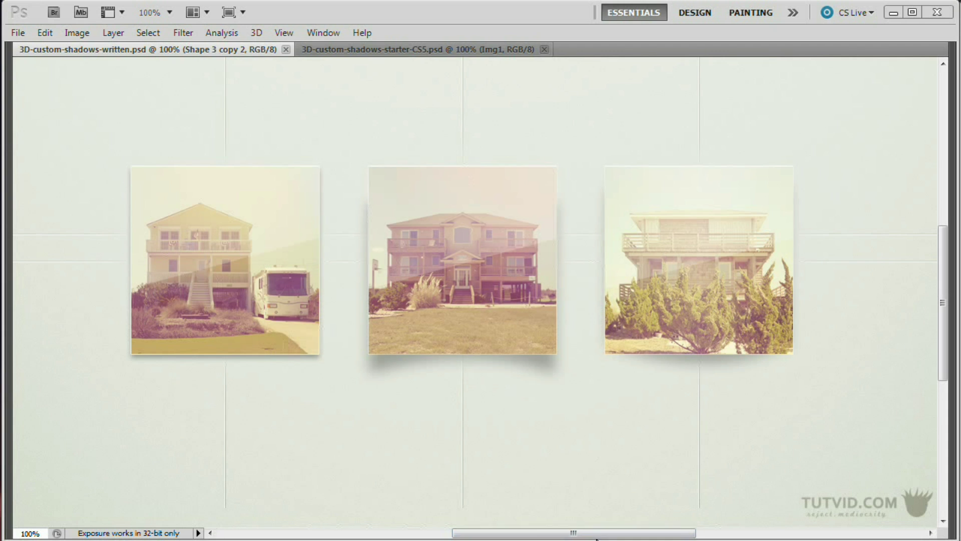
Switch to the 3D-custom-shadows-starter-CS5 document, show the panels and recentre the three photos
{"action": "left_click", "coordinate": [545, 328]}
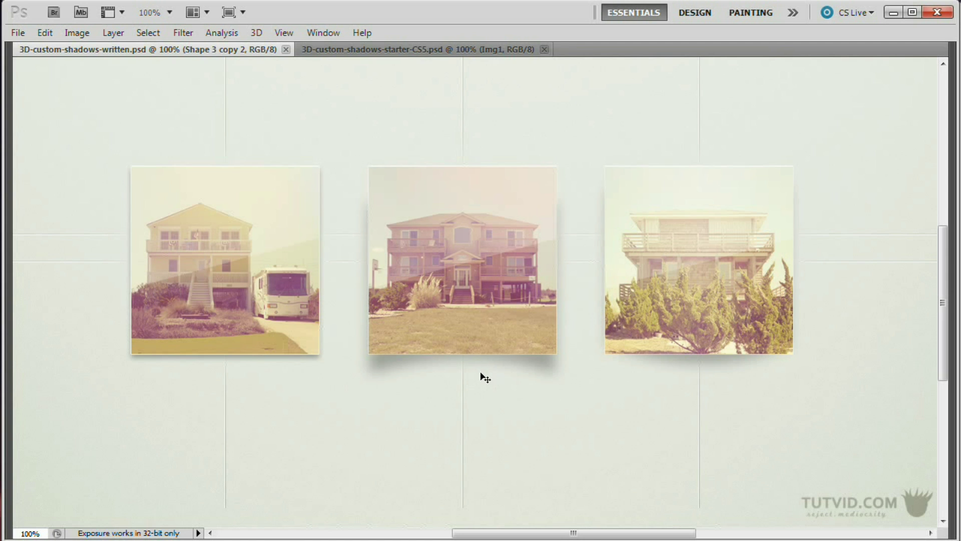
{"action": "left_click", "coordinate": [437, 51]}
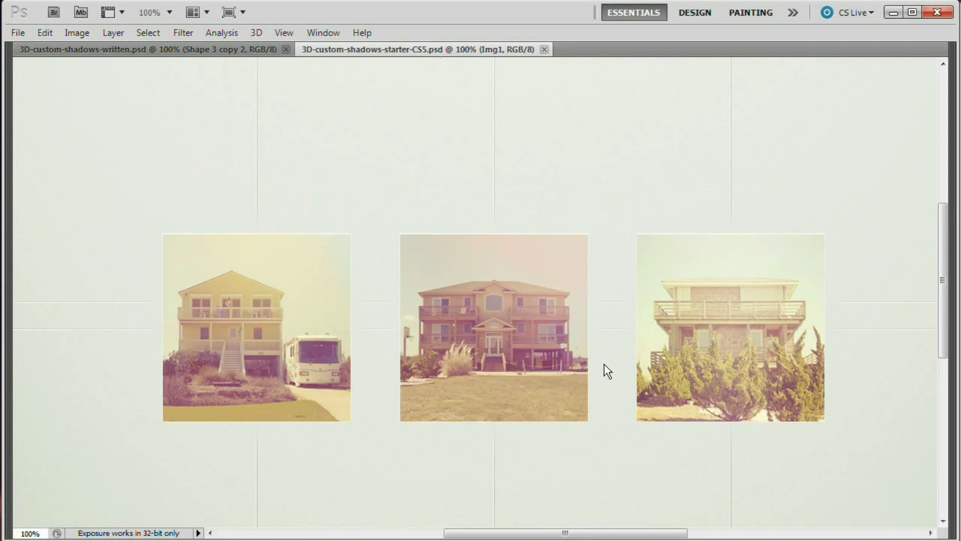
{"action": "left_click_drag", "start_coordinate": [629, 365], "coordinate": [613, 321]}
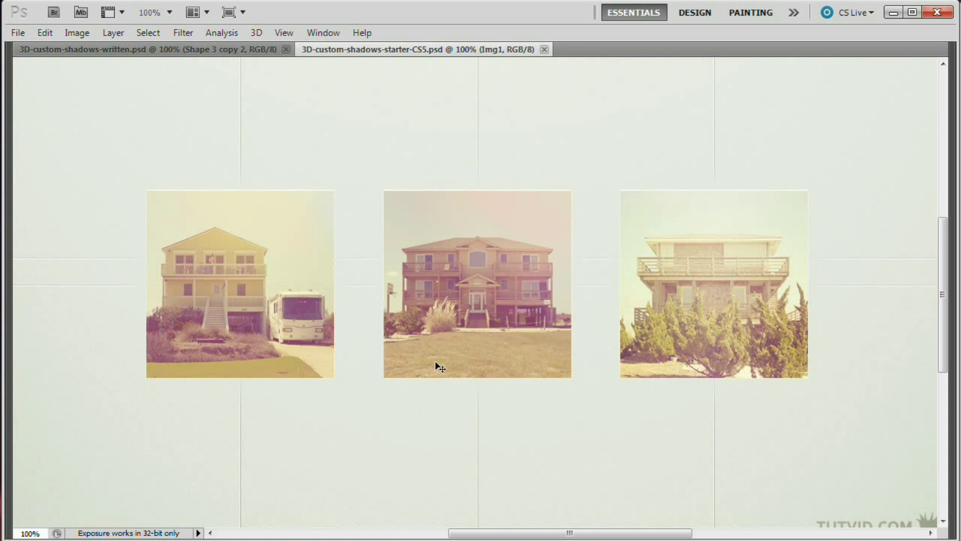
{"action": "key", "text": "Tab"}
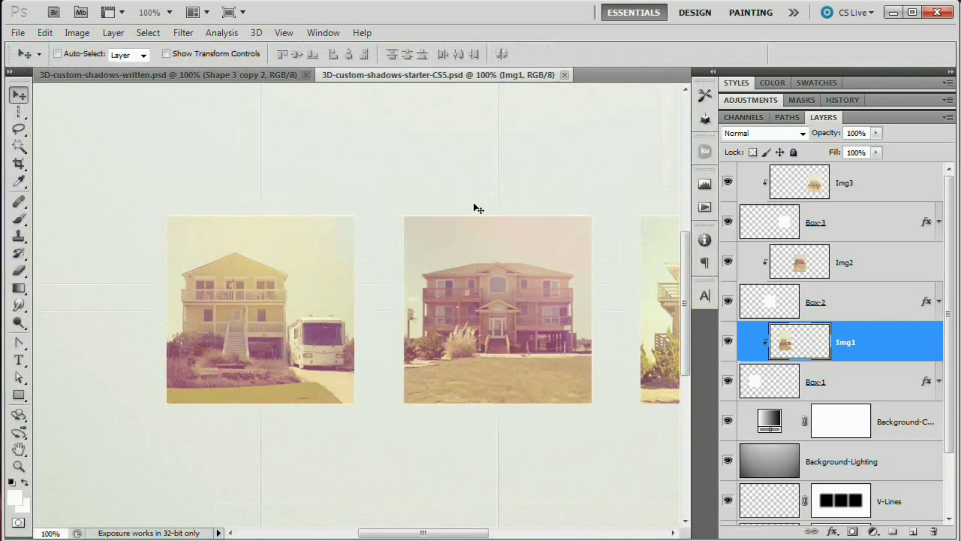
{"action": "left_click_drag", "start_coordinate": [547, 308], "coordinate": [485, 265]}
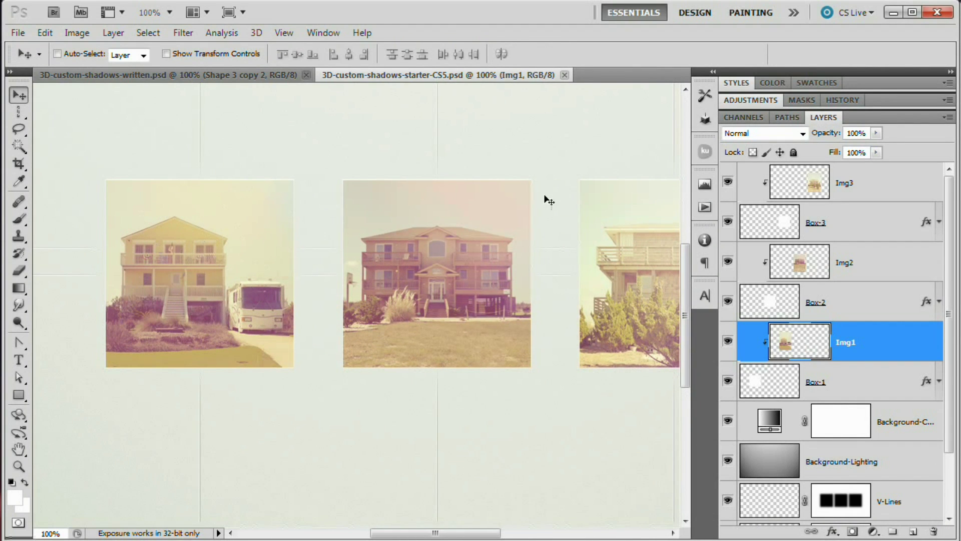
Select the Box-1 layer in the Layers panel
{"action": "left_click", "coordinate": [823, 383]}
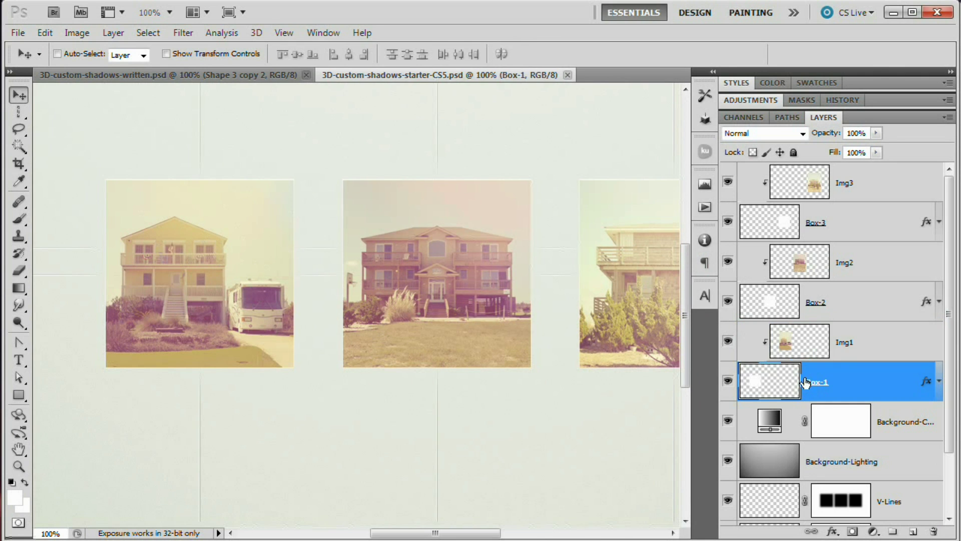
{"action": "left_click", "coordinate": [816, 347]}
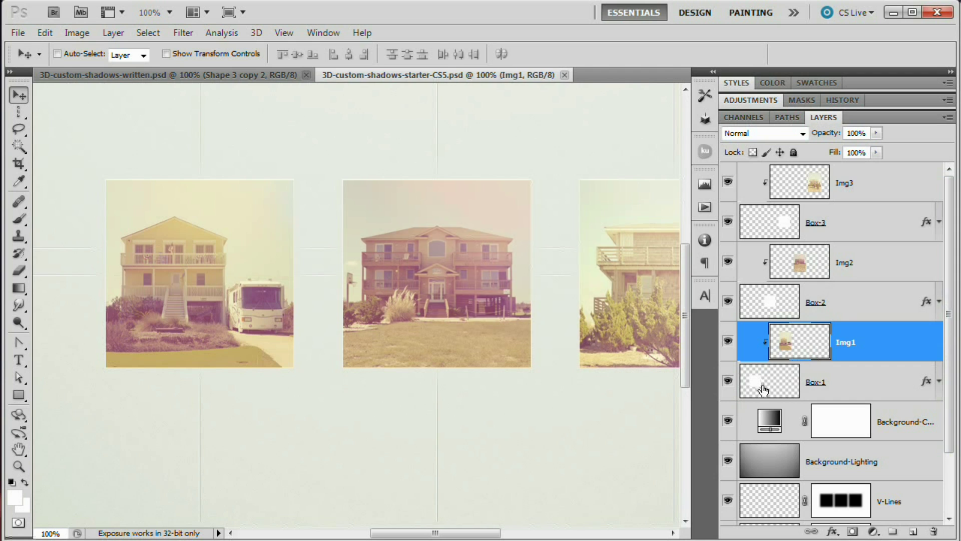
{"action": "left_click", "coordinate": [771, 306]}
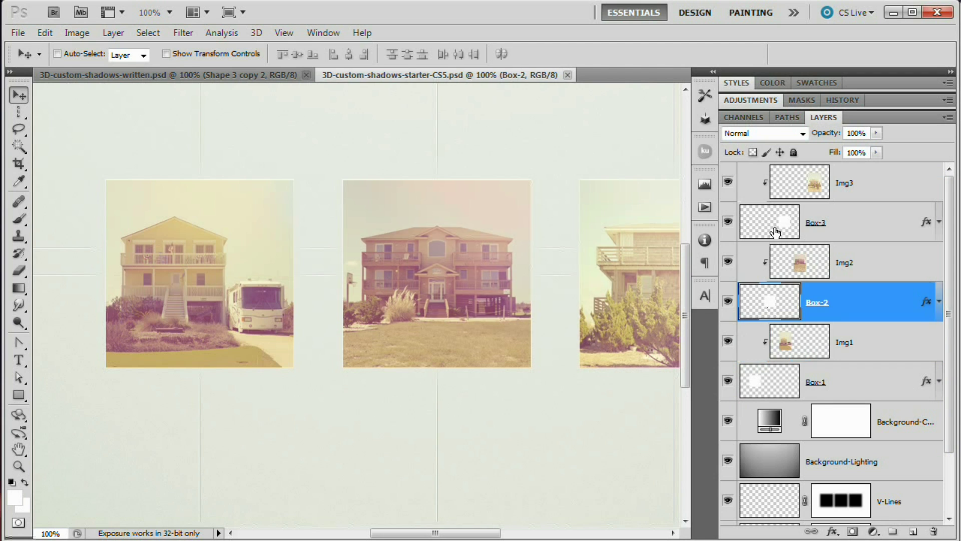
{"action": "left_click", "coordinate": [796, 393]}
{"action": "left_click", "coordinate": [823, 347]}
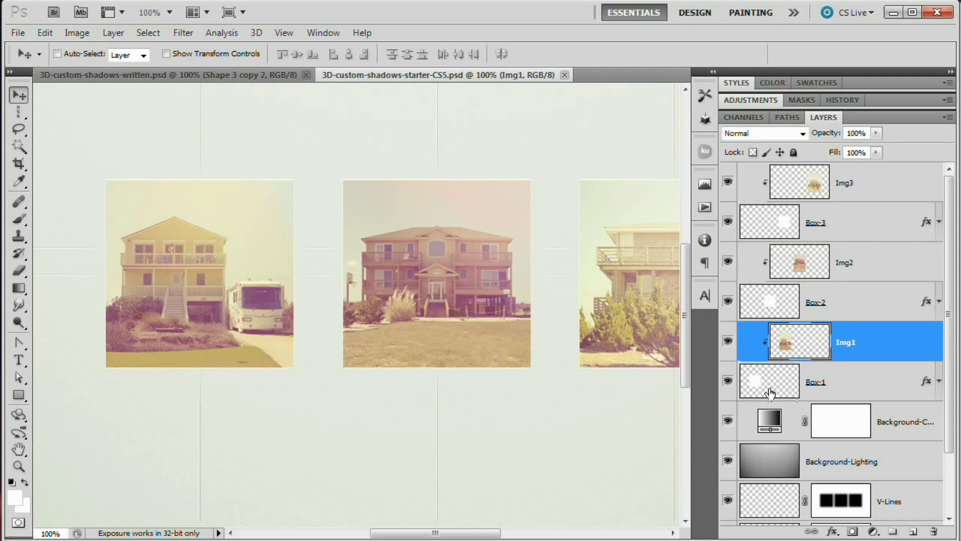
{"action": "left_click", "coordinate": [771, 393]}
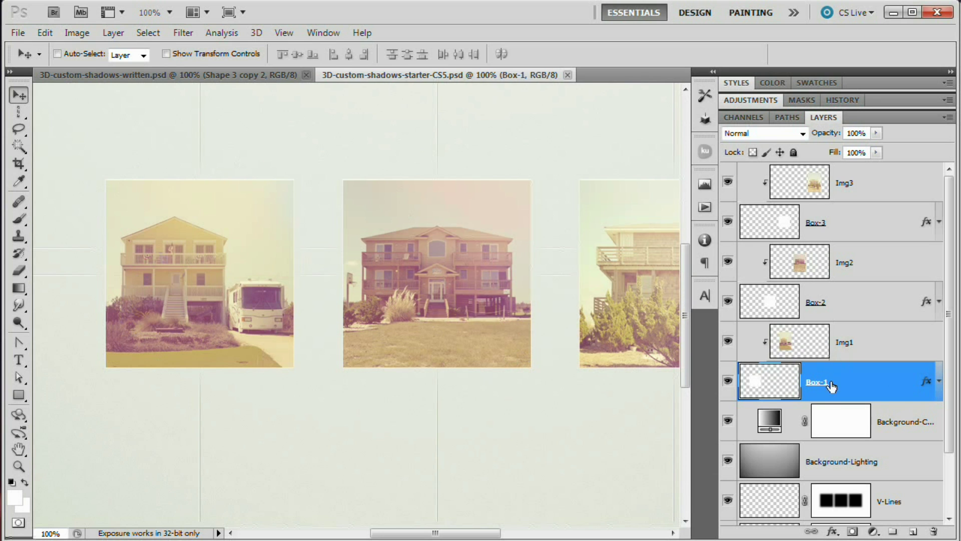
Add a Drop Shadow style to Box-1 with Normal blend mode, black colour and 36% opacity
{"action": "left_click", "coordinate": [114, 33]}
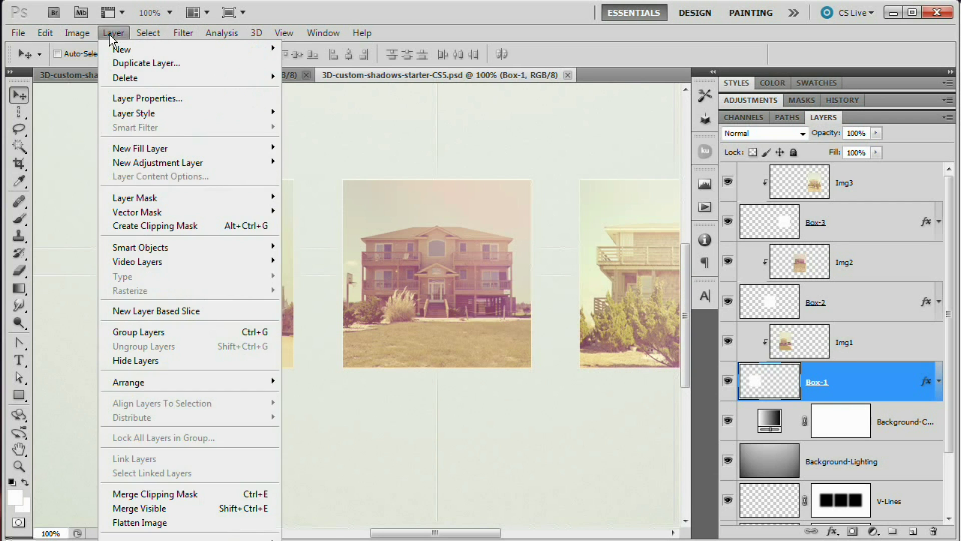
{"action": "mouse_move", "coordinate": [150, 113]}
{"action": "left_click", "coordinate": [347, 131]}
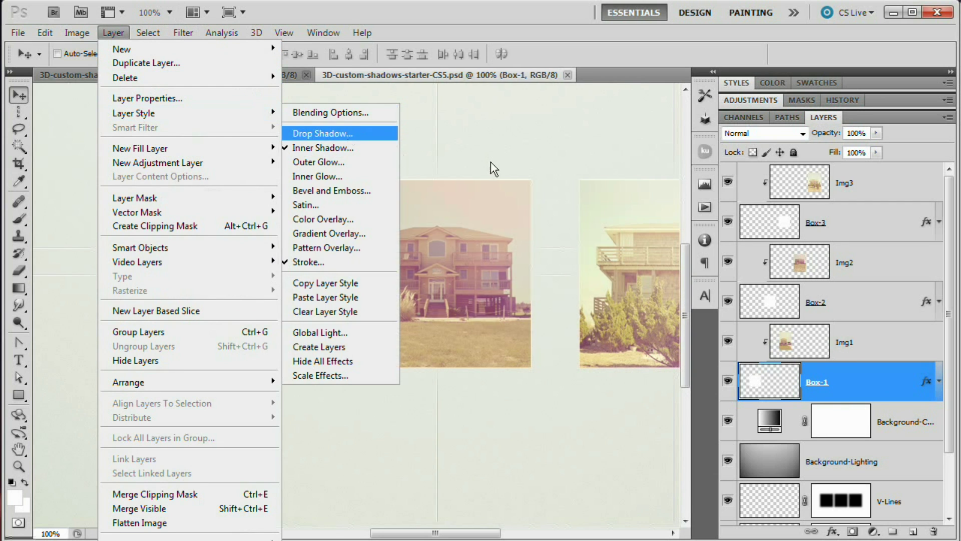
{"action": "left_click_drag", "start_coordinate": [938, 198], "coordinate": [491, 132]}
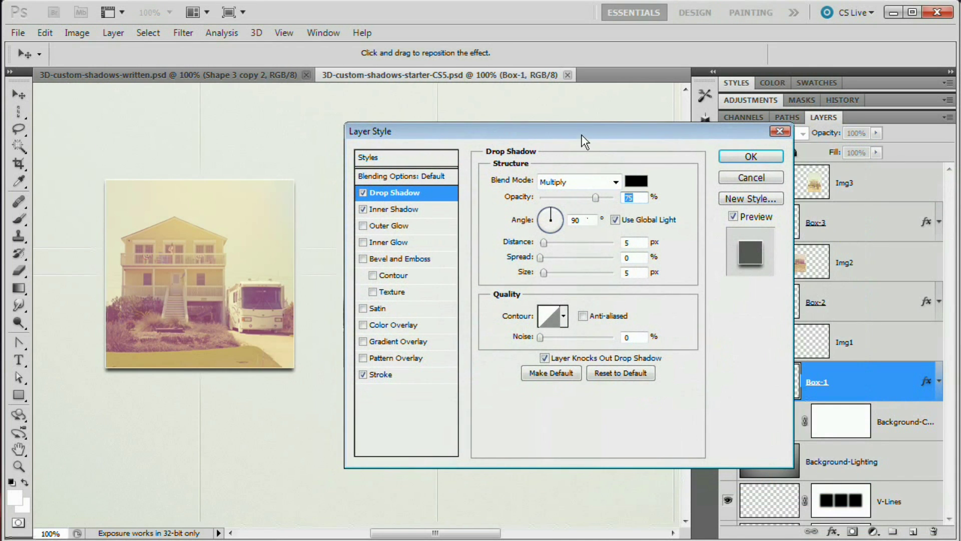
{"action": "left_click_drag", "start_coordinate": [584, 139], "coordinate": [596, 131]}
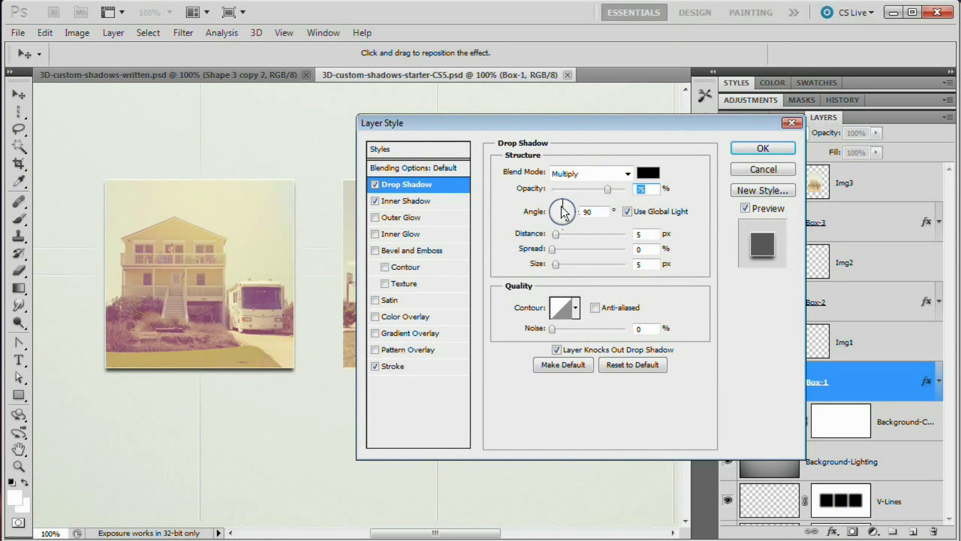
{"action": "left_click", "coordinate": [584, 176]}
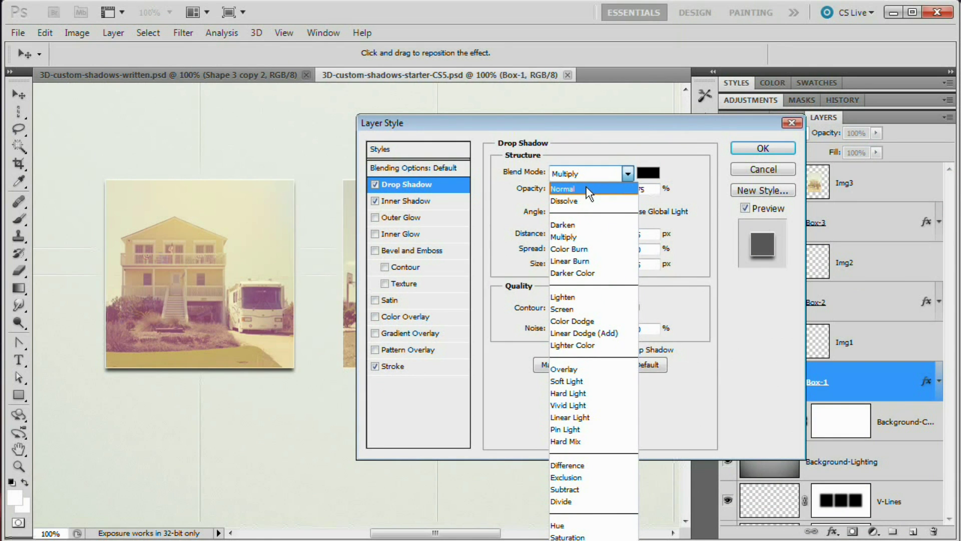
{"action": "left_click", "coordinate": [589, 191]}
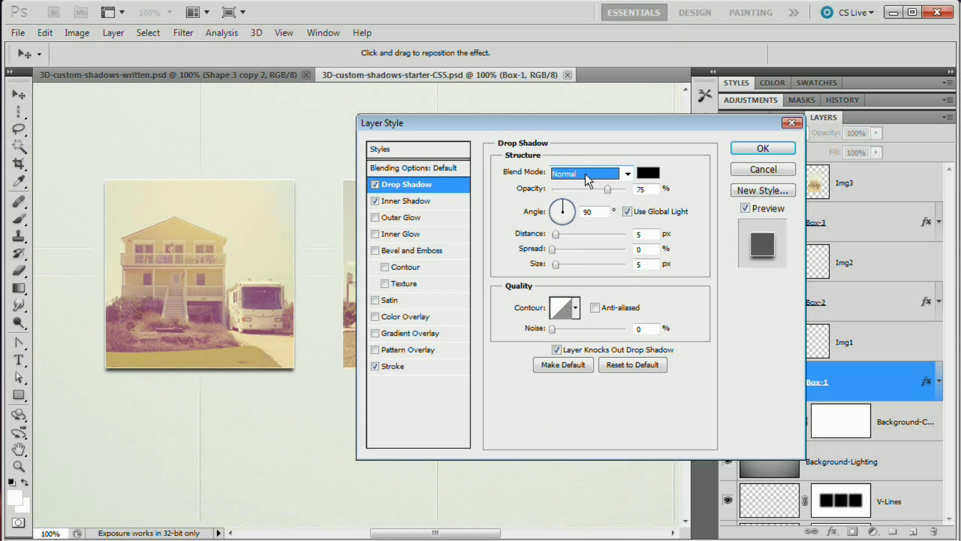
{"action": "key", "text": "Tab"}
{"action": "left_click", "coordinate": [649, 173]}
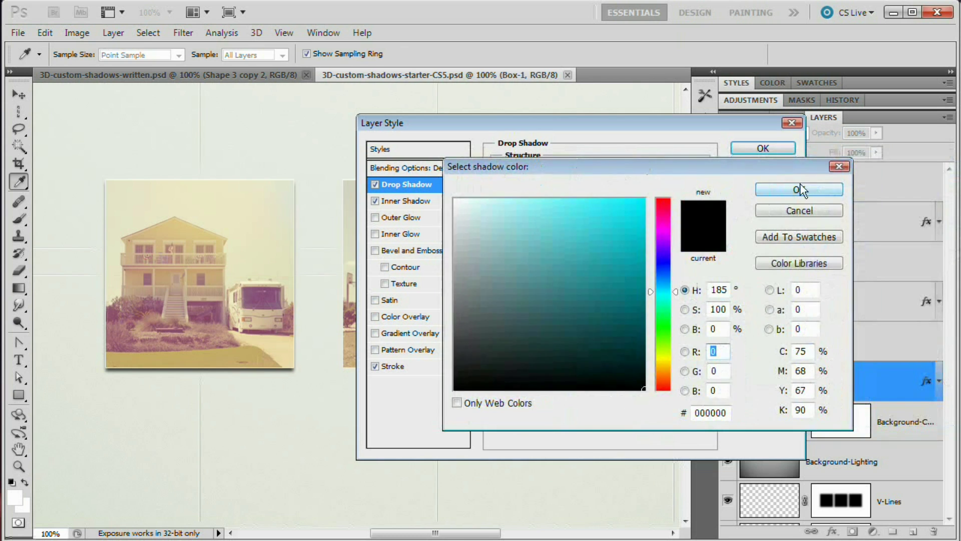
{"action": "left_click", "coordinate": [797, 189]}
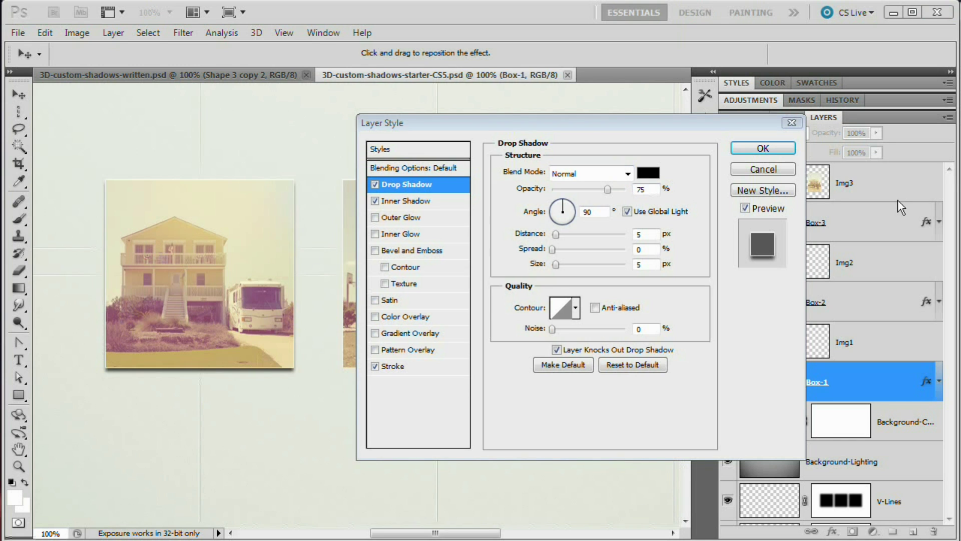
{"action": "left_click_drag", "start_coordinate": [607, 189], "coordinate": [579, 192]}
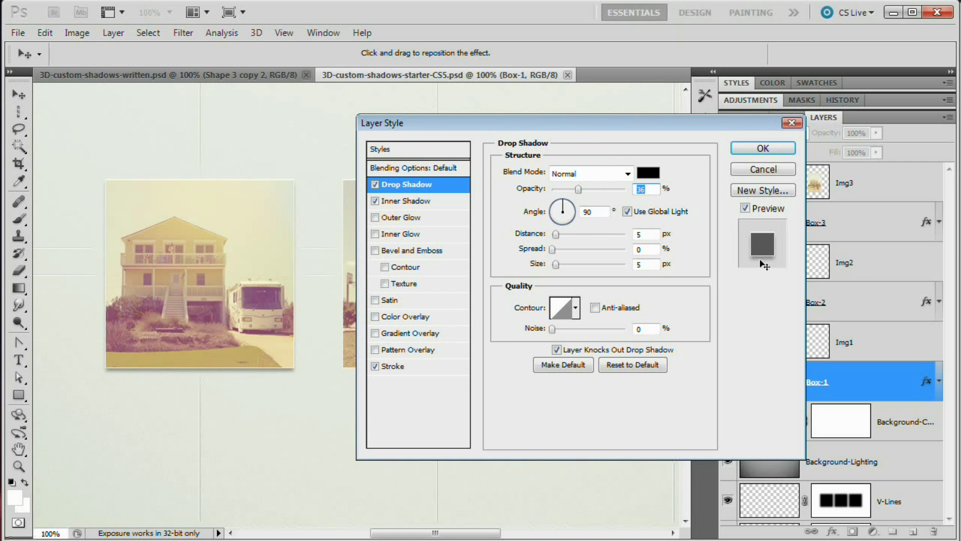
Set Box-1's shadow size to 8 px, keeping 5 px distance and 90° angle, and apply it
{"action": "left_click", "coordinate": [653, 234]}
{"action": "key", "text": "Tab"}
{"action": "key", "text": "Tab"}
{"action": "type", "text": "8"}
{"action": "left_click", "coordinate": [650, 235]}
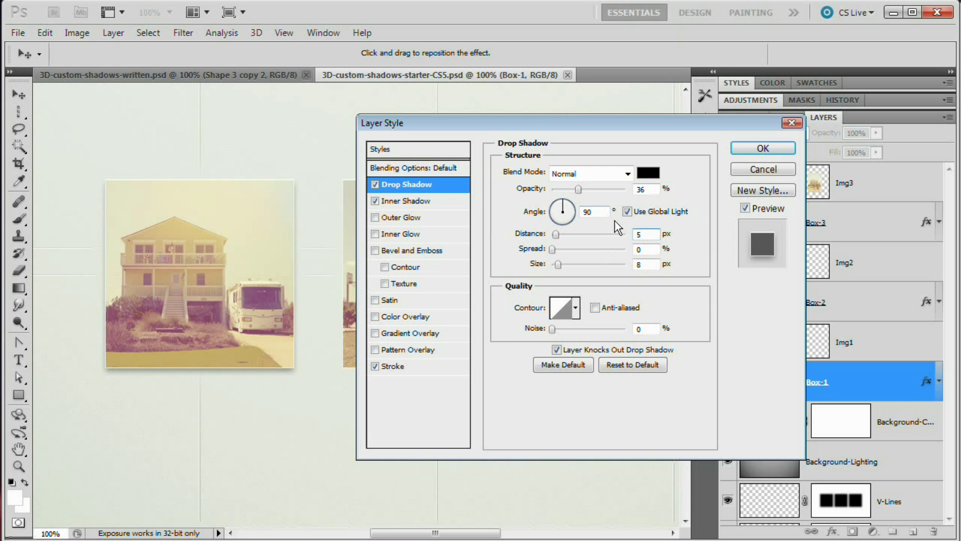
{"action": "left_click_drag", "start_coordinate": [635, 125], "coordinate": [556, 127]}
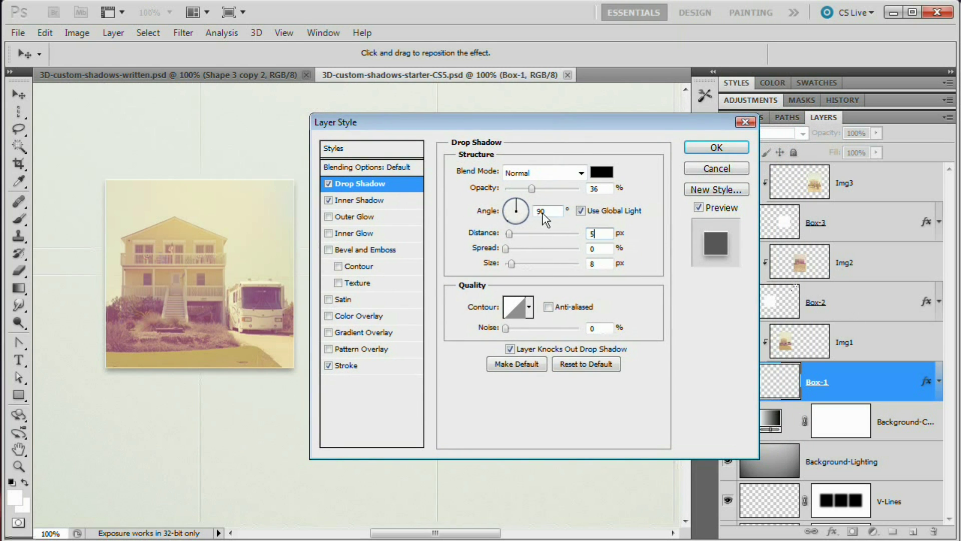
{"action": "left_click_drag", "start_coordinate": [547, 211], "coordinate": [530, 210]}
{"action": "left_click", "coordinate": [560, 212]}
{"action": "left_click_drag", "start_coordinate": [593, 123], "coordinate": [719, 135]}
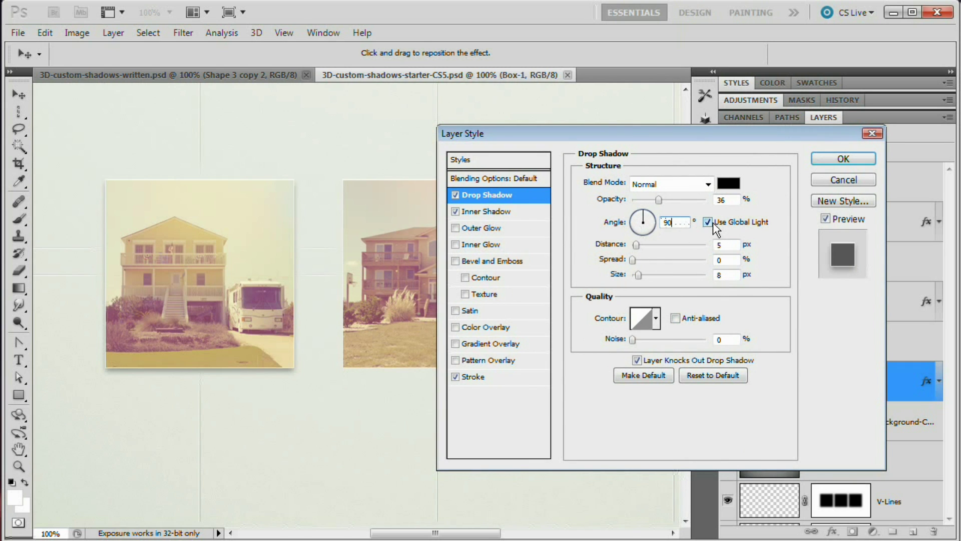
{"action": "left_click_drag", "start_coordinate": [665, 135], "coordinate": [647, 125]}
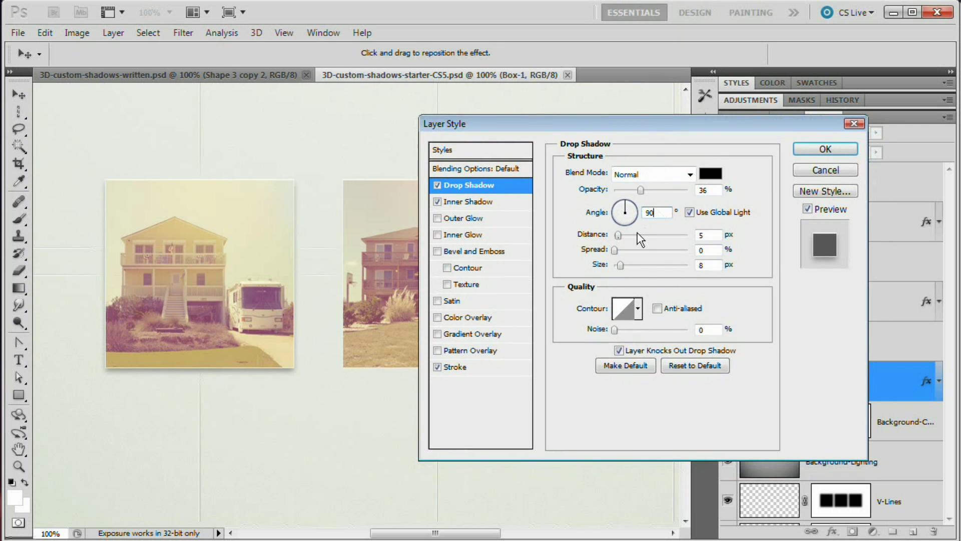
{"action": "left_click_drag", "start_coordinate": [619, 236], "coordinate": [651, 266]}
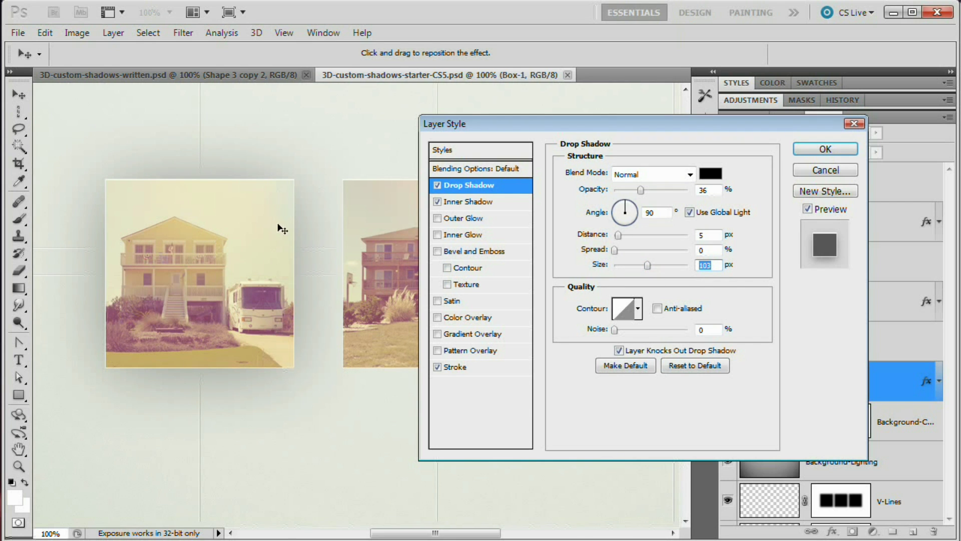
{"action": "type", "text": "8"}
{"action": "left_click", "coordinate": [813, 152]}
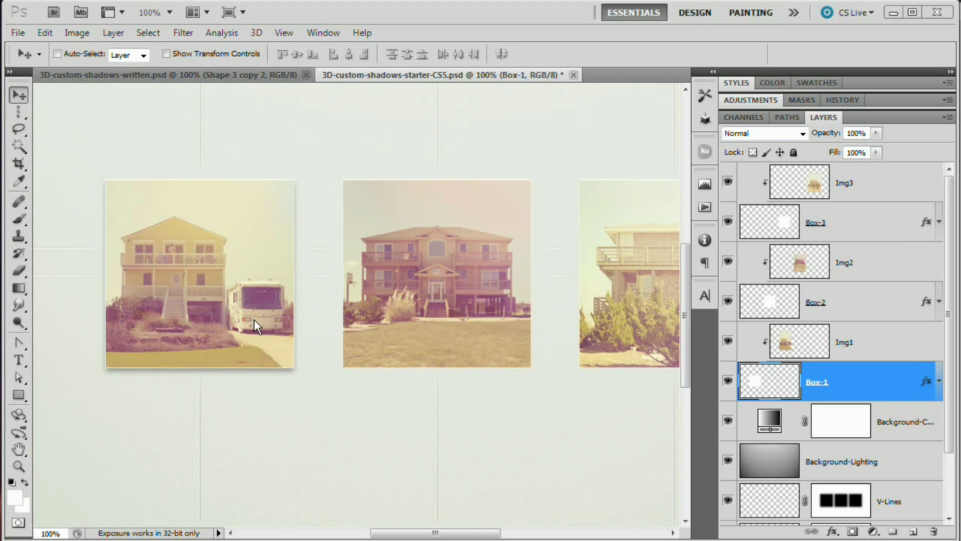
Pan the canvas so all three photos are visible, then select the Img2 layer
{"action": "left_click", "coordinate": [495, 15]}
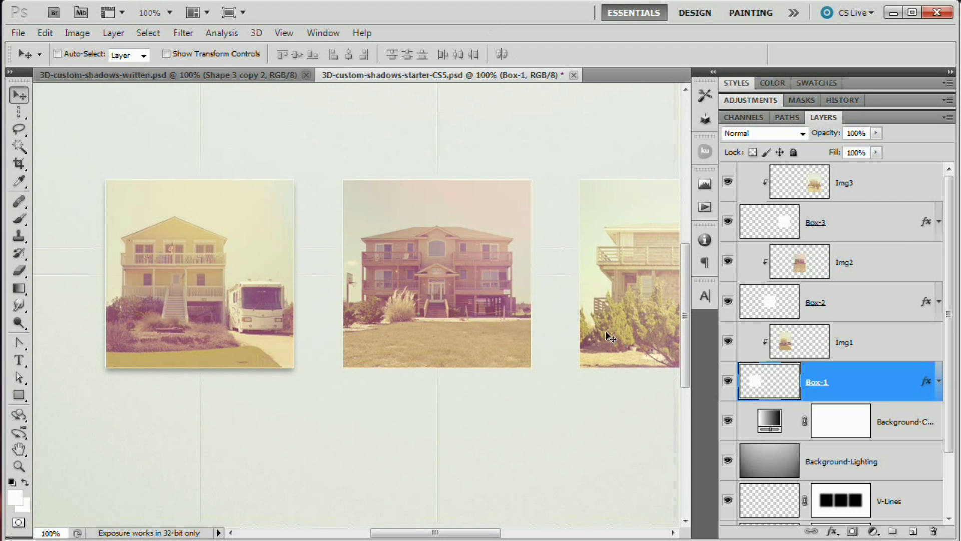
{"action": "left_click_drag", "start_coordinate": [557, 307], "coordinate": [453, 316]}
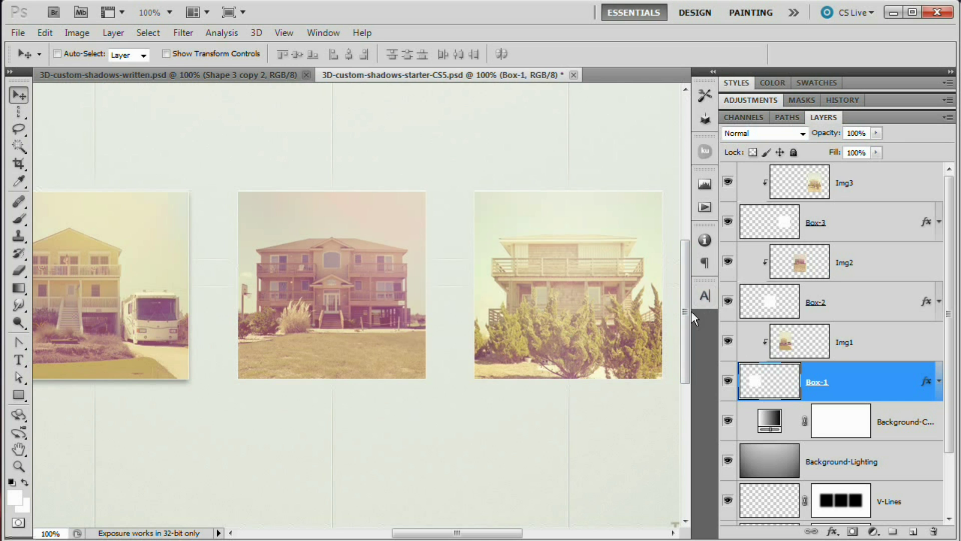
{"action": "left_click", "coordinate": [812, 265]}
Draw a white rectangle shape with no style exactly covering the middle photo
{"action": "left_click", "coordinate": [728, 262]}
{"action": "left_click", "coordinate": [729, 263]}
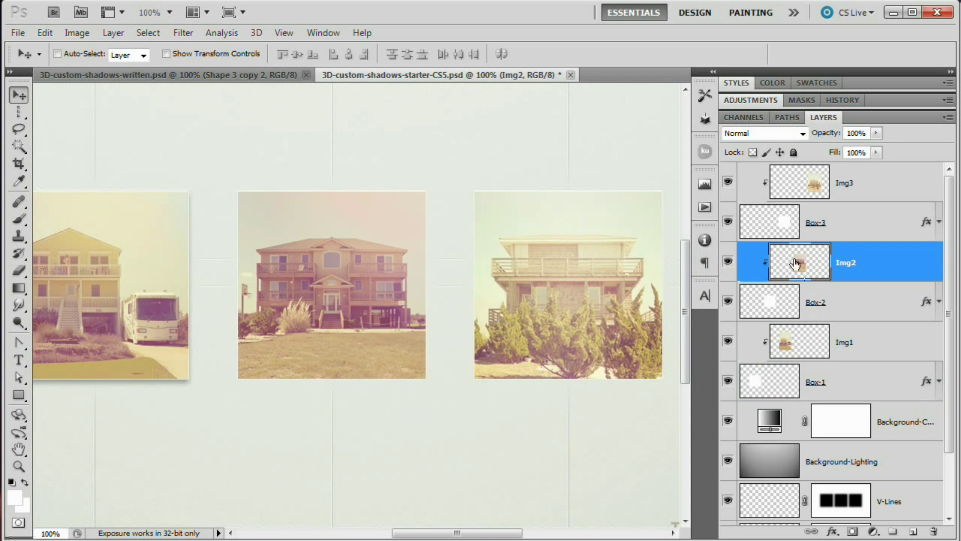
{"action": "left_click_drag", "start_coordinate": [18, 395], "coordinate": [60, 399]}
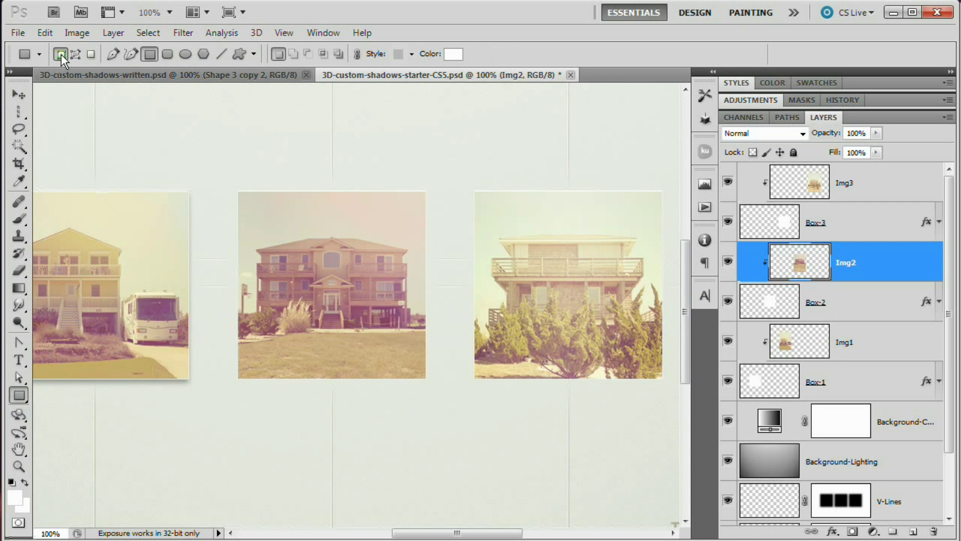
{"action": "left_click", "coordinate": [411, 53]}
{"action": "left_click", "coordinate": [328, 86]}
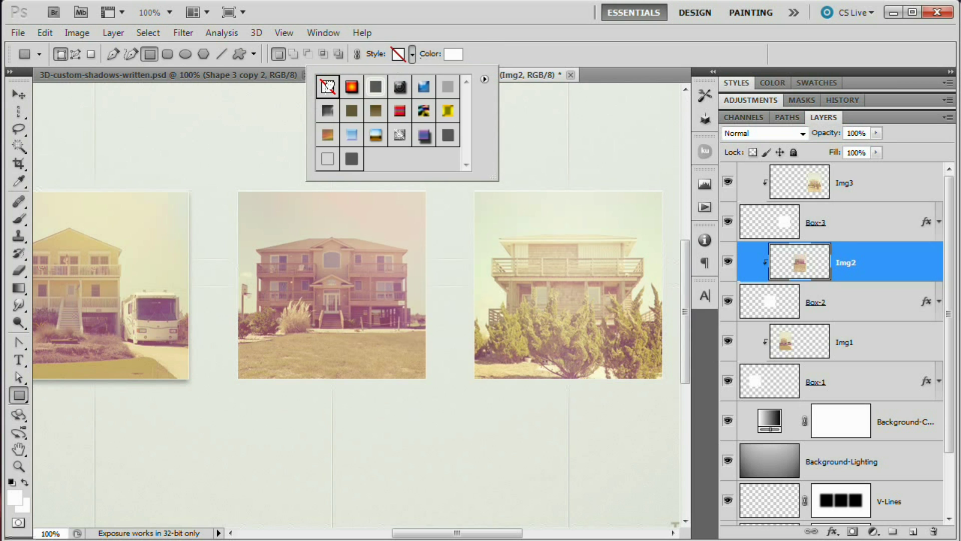
{"action": "left_click", "coordinate": [440, 58]}
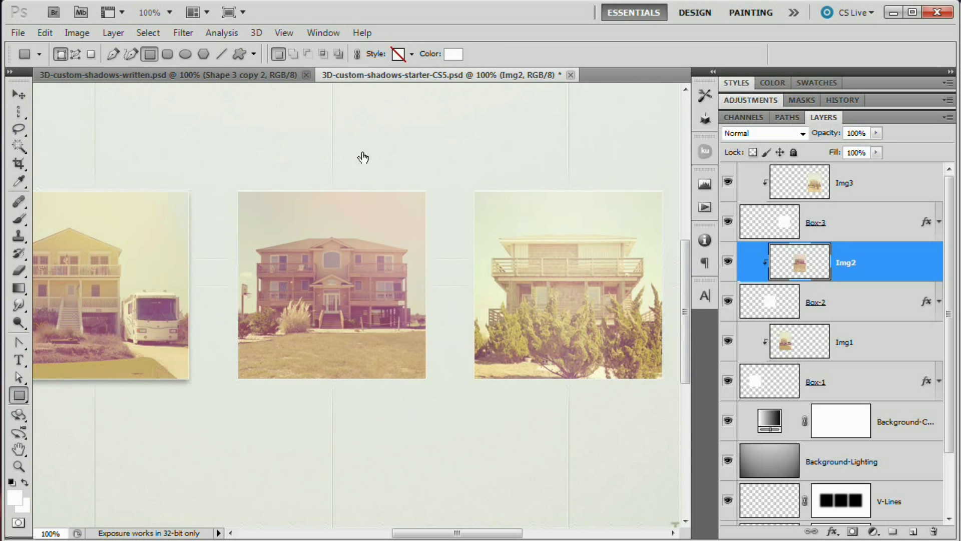
{"action": "left_click_drag", "start_coordinate": [241, 202], "coordinate": [423, 376]}
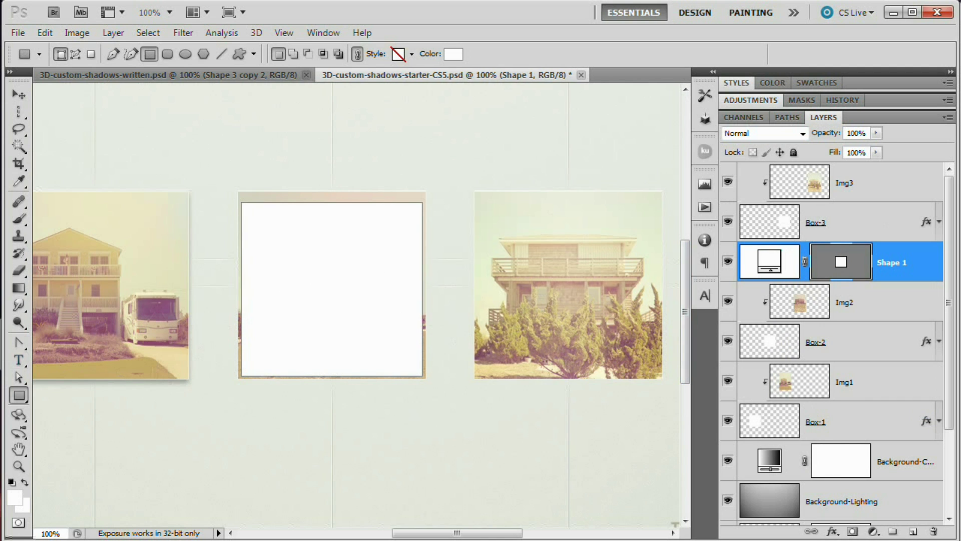
{"action": "left_click", "coordinate": [19, 343]}
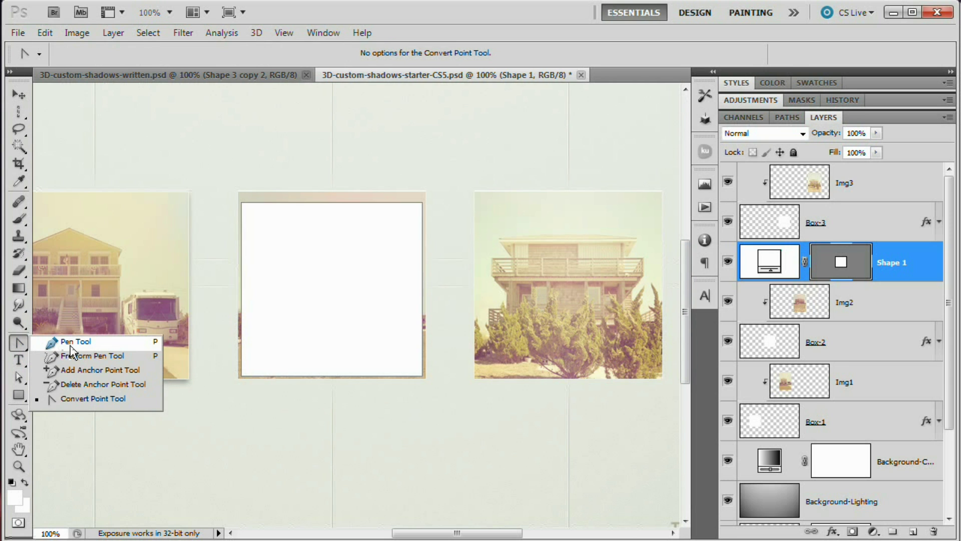
Curve the white rectangle's bottom edge upward with the Convert Point tool and nudge it down slightly
{"action": "left_click", "coordinate": [88, 400]}
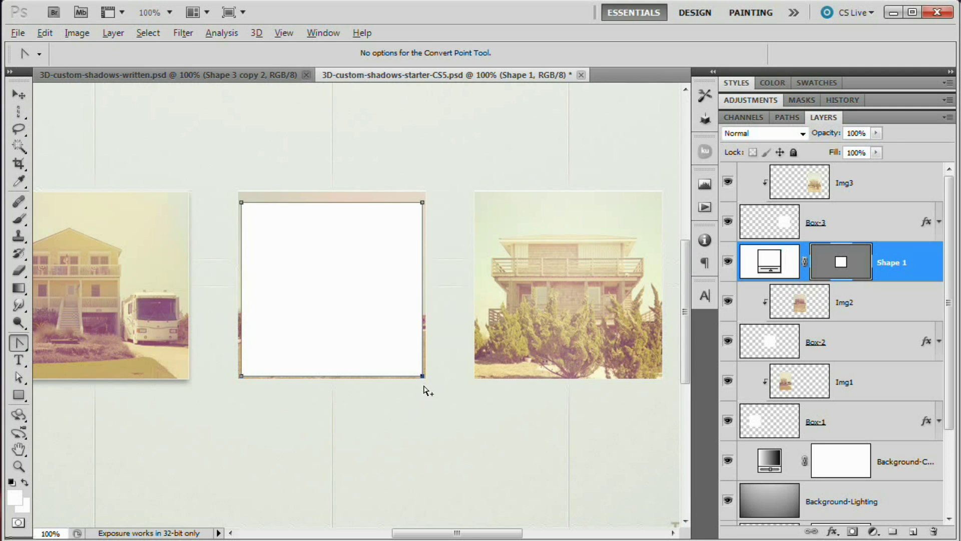
{"action": "left_click_drag", "start_coordinate": [423, 376], "coordinate": [334, 349]}
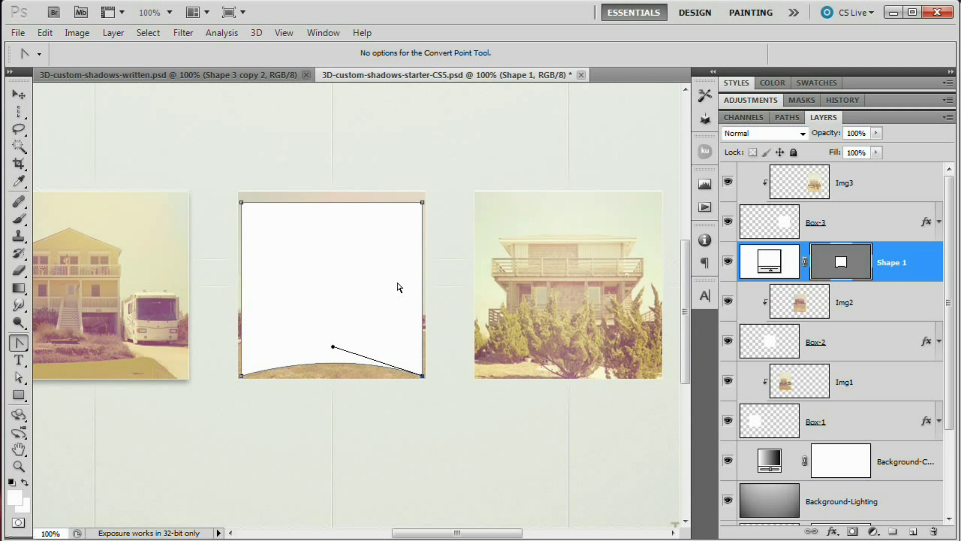
{"action": "left_click", "coordinate": [20, 93]}
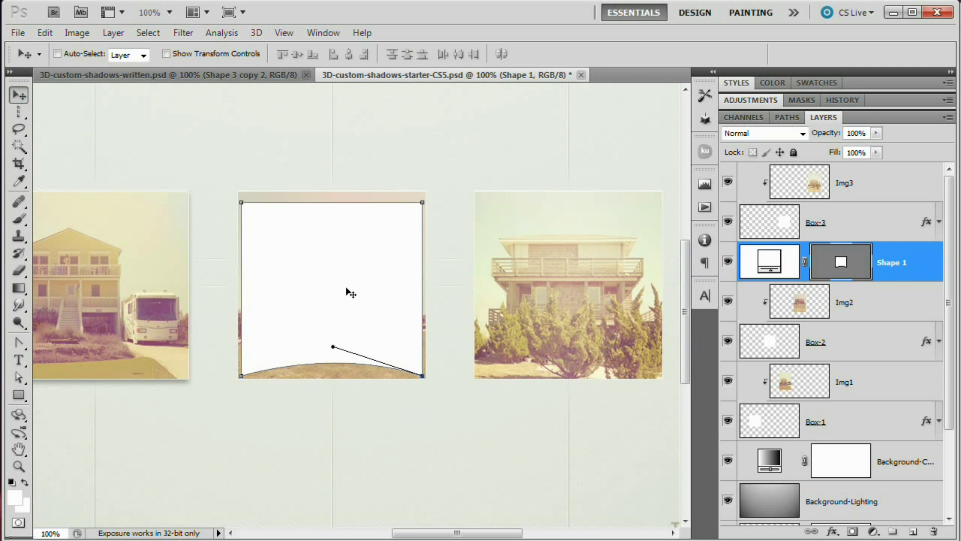
{"action": "key", "text": "Down"}
{"action": "key", "text": "Down"}
{"action": "key", "text": "Down"}
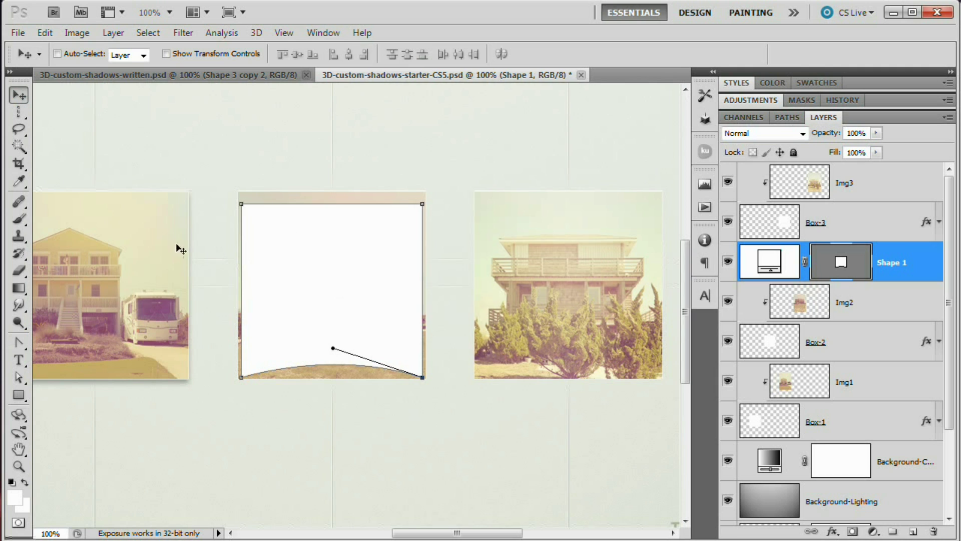
{"action": "left_click", "coordinate": [879, 305]}
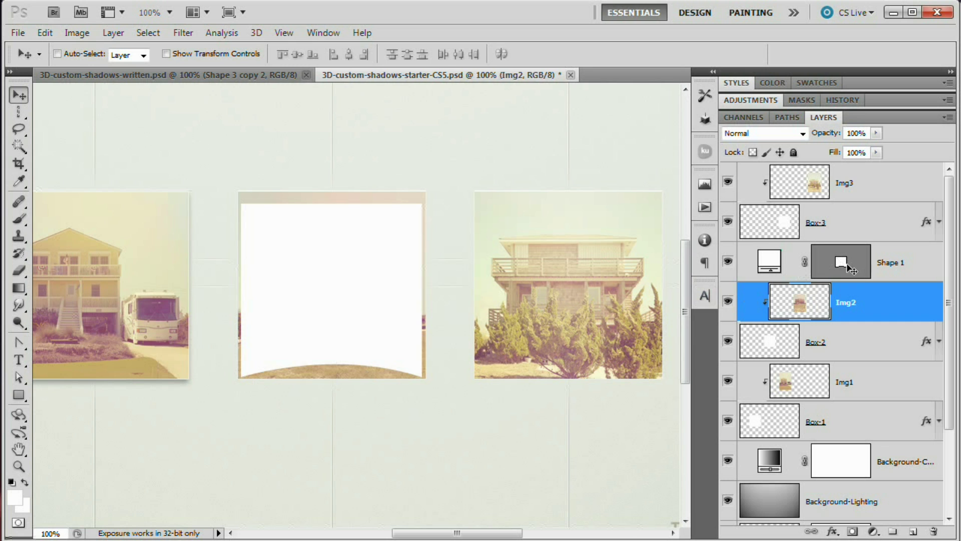
Give Shape 1 a drop shadow at 35% opacity, 15 px distance and 10 px size
{"action": "left_click", "coordinate": [774, 266]}
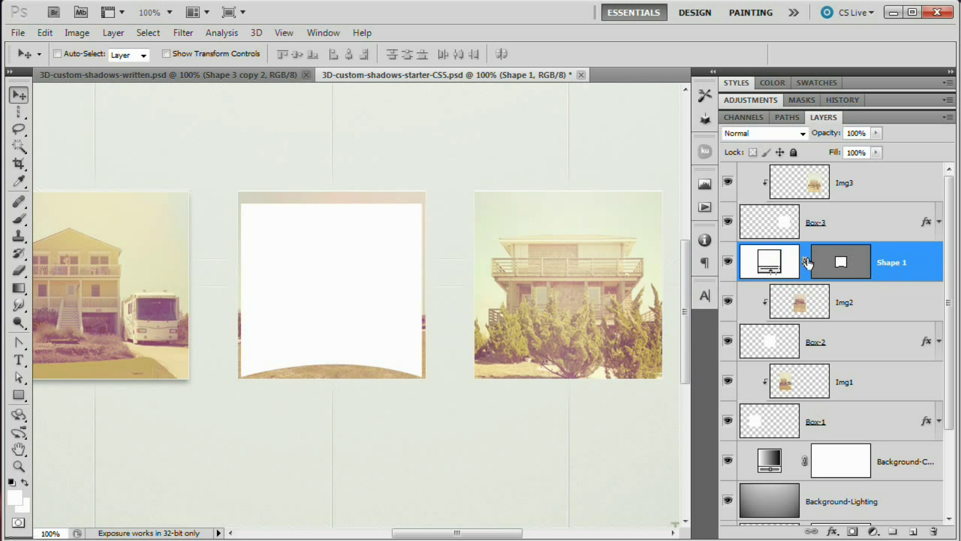
{"action": "left_click", "coordinate": [114, 33]}
{"action": "mouse_move", "coordinate": [135, 114]}
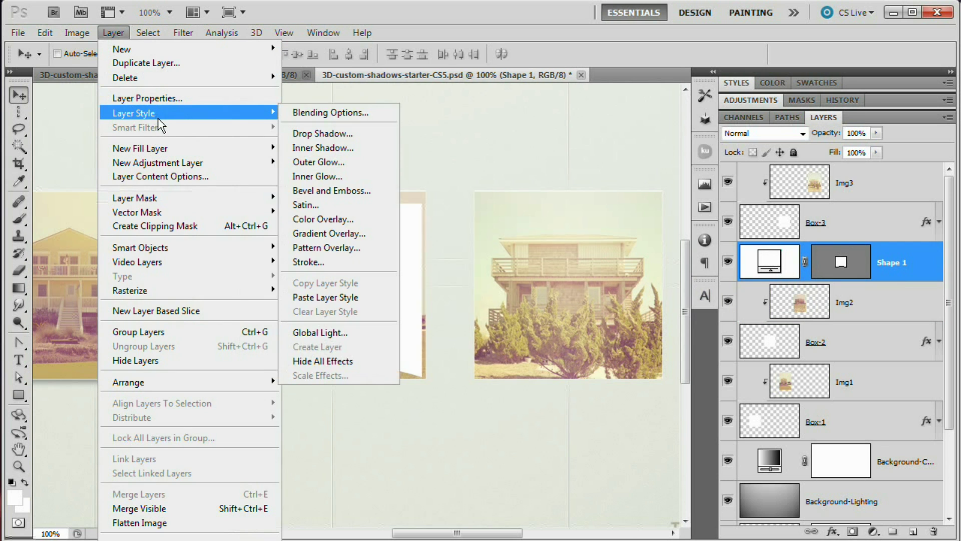
{"action": "left_click", "coordinate": [310, 133]}
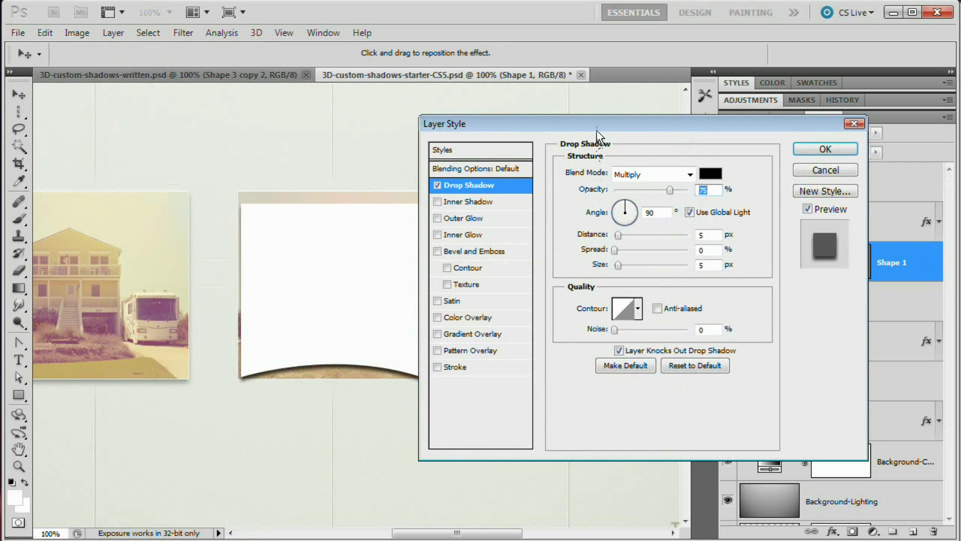
{"action": "left_click_drag", "start_coordinate": [475, 124], "coordinate": [563, 117]}
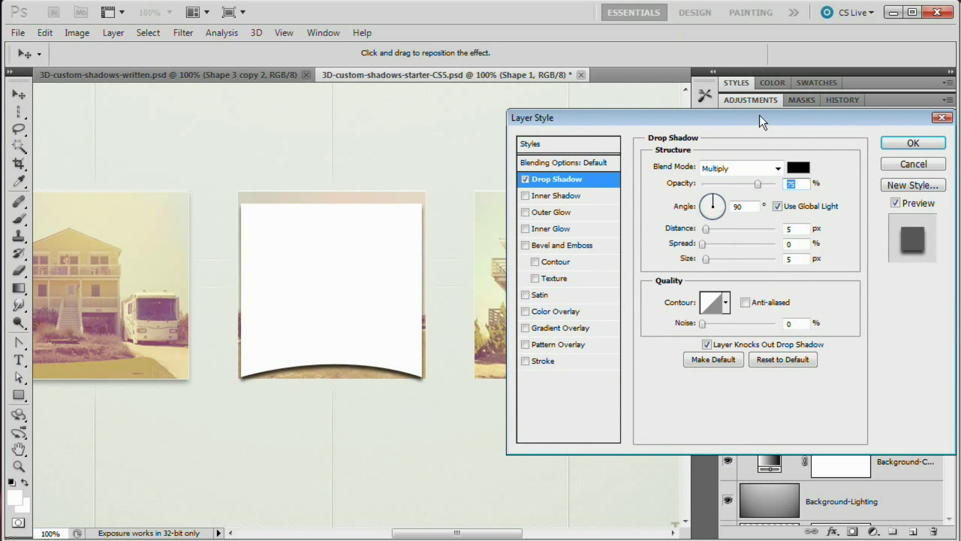
{"action": "left_click_drag", "start_coordinate": [759, 116], "coordinate": [736, 92]}
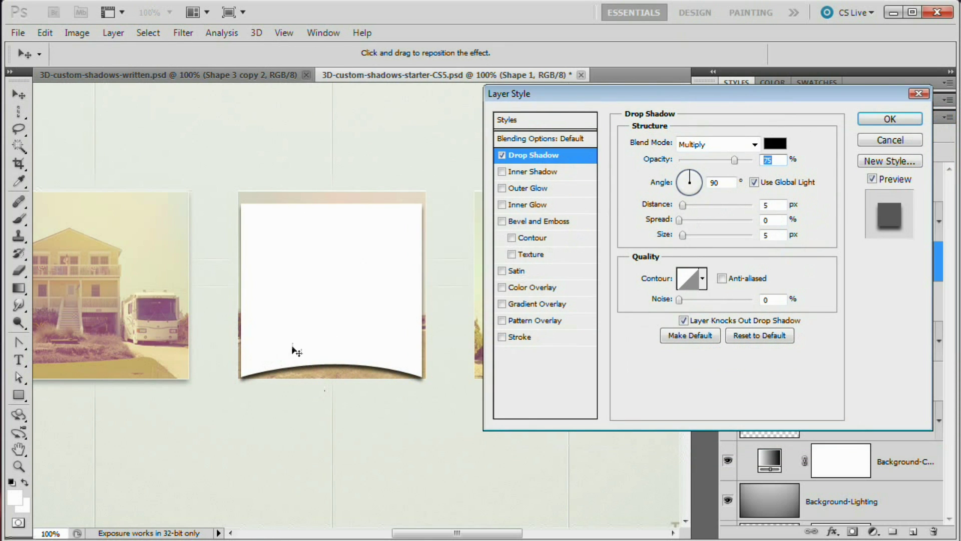
{"action": "left_click_drag", "start_coordinate": [740, 93], "coordinate": [747, 77]}
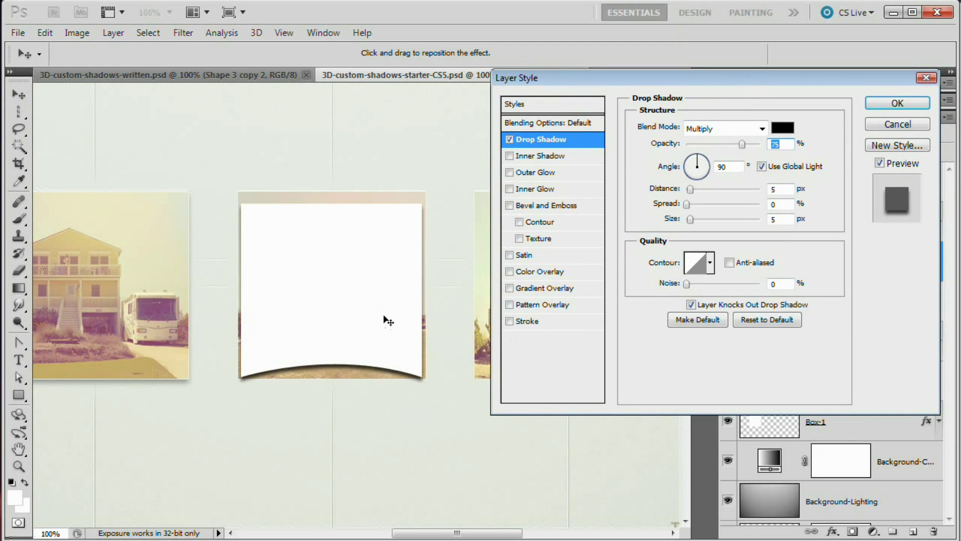
{"action": "type", "text": "35"}
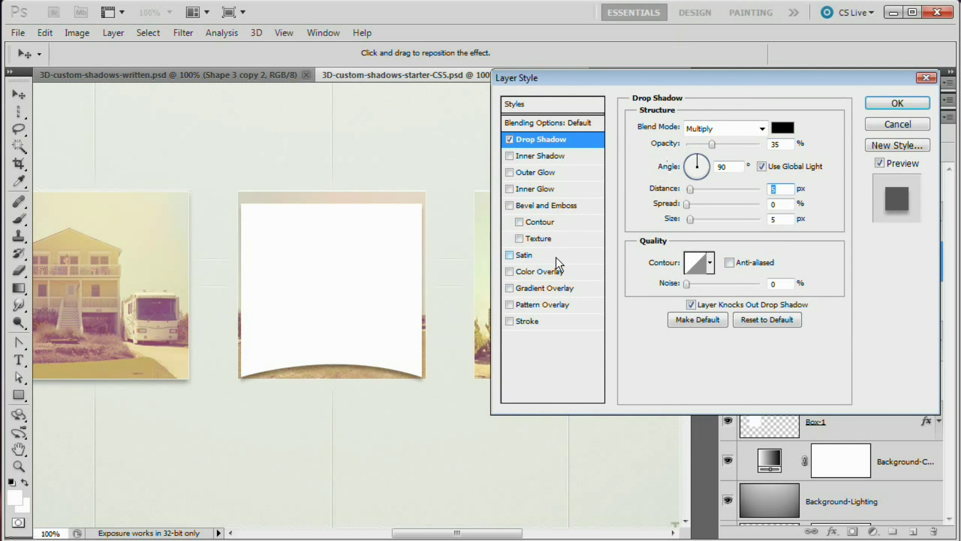
{"action": "type", "text": "10"}
{"action": "double_click", "coordinate": [777, 219]}
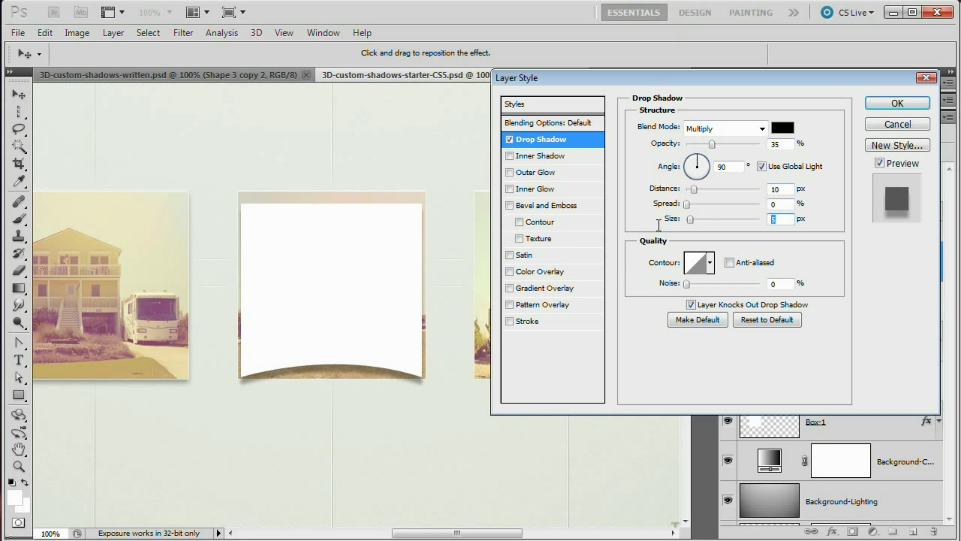
{"action": "type", "text": "10"}
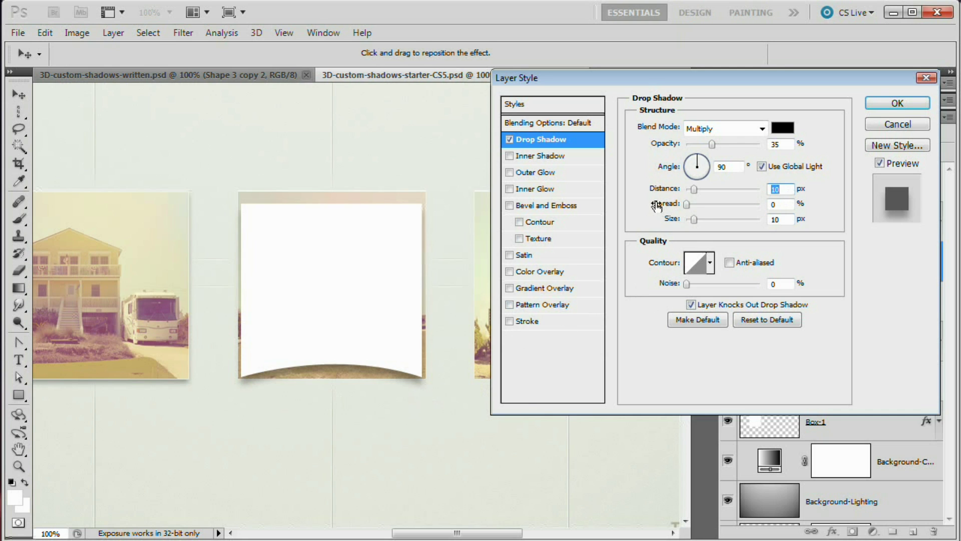
{"action": "type", "text": "15"}
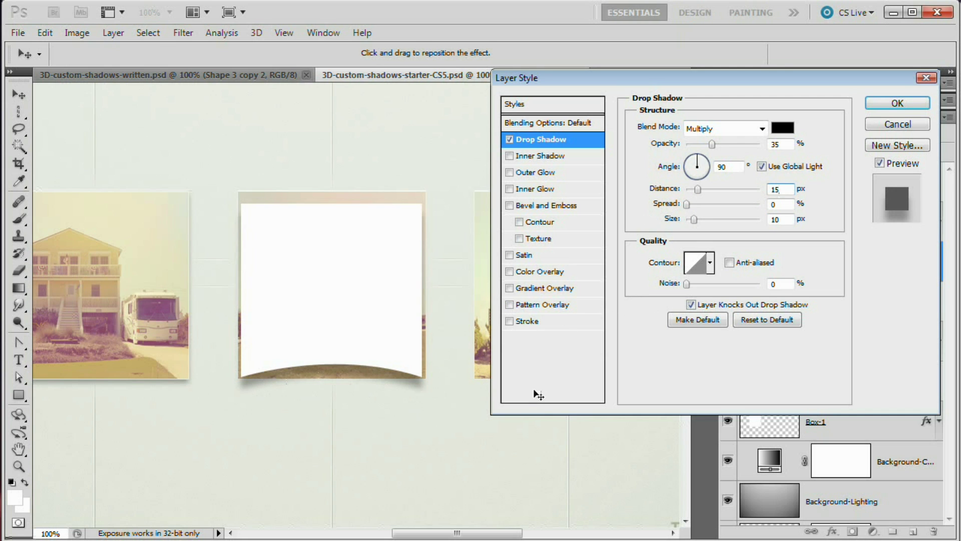
{"action": "left_click", "coordinate": [907, 103]}
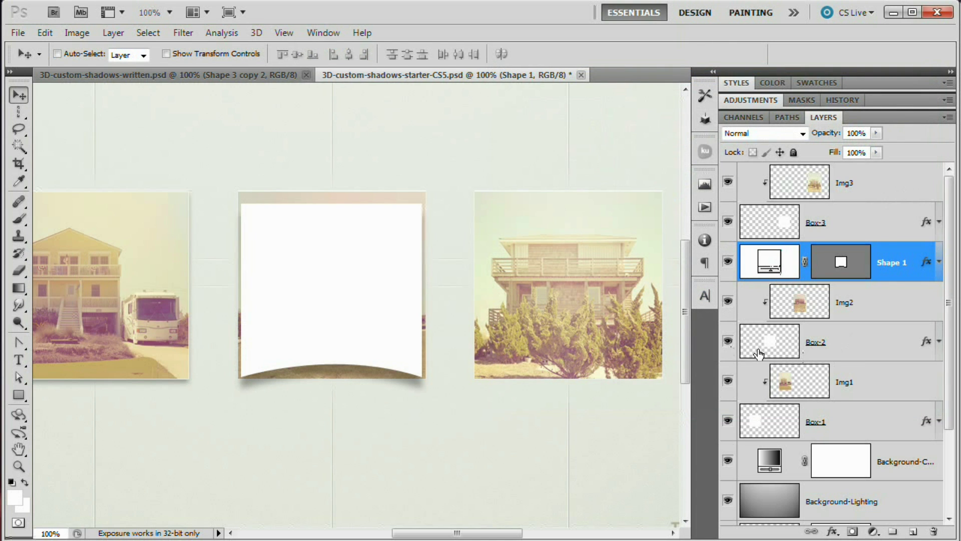
Move Shape 1 below Box-2 in the layer stack and pan the middle photo into view
{"action": "left_click", "coordinate": [793, 347]}
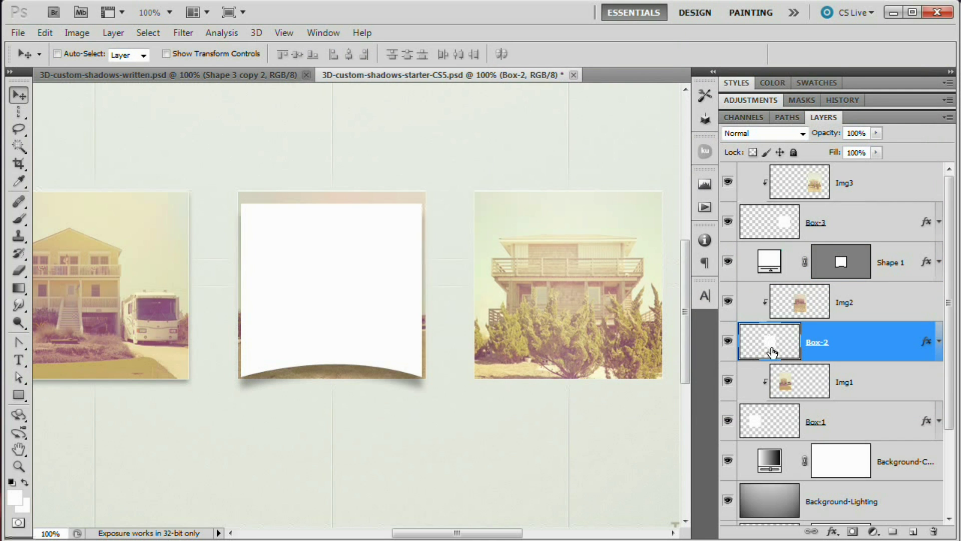
{"action": "left_click_drag", "start_coordinate": [777, 265], "coordinate": [785, 358]}
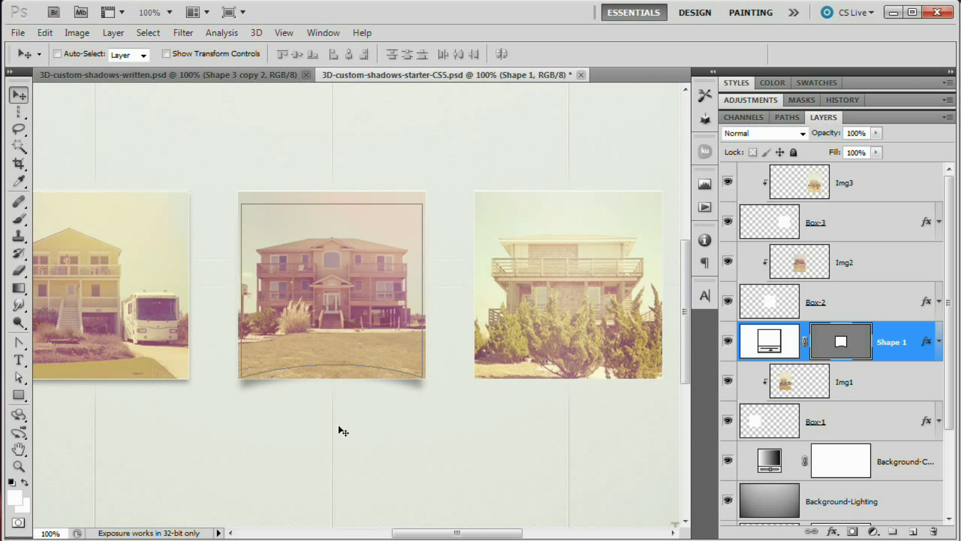
{"action": "left_click", "coordinate": [834, 377]}
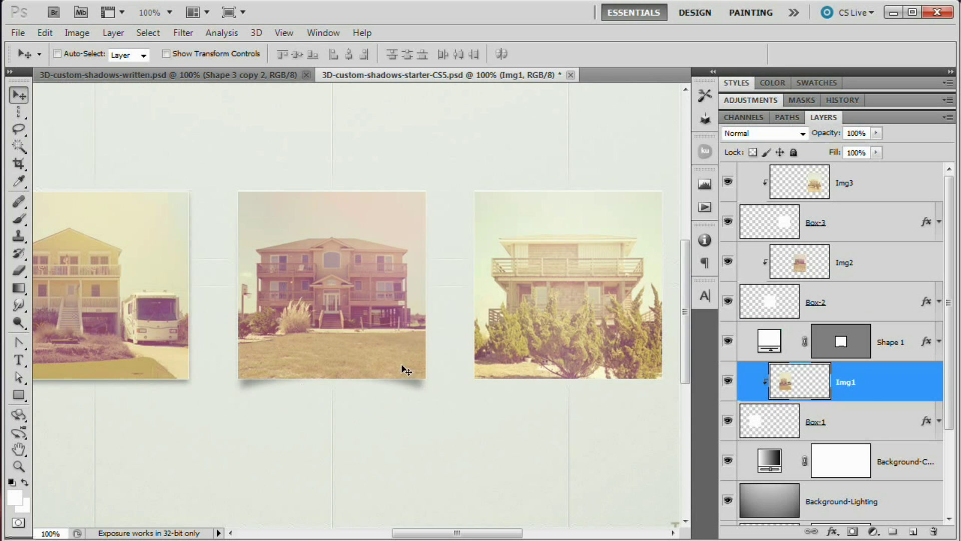
{"action": "left_click_drag", "start_coordinate": [578, 350], "coordinate": [300, 339]}
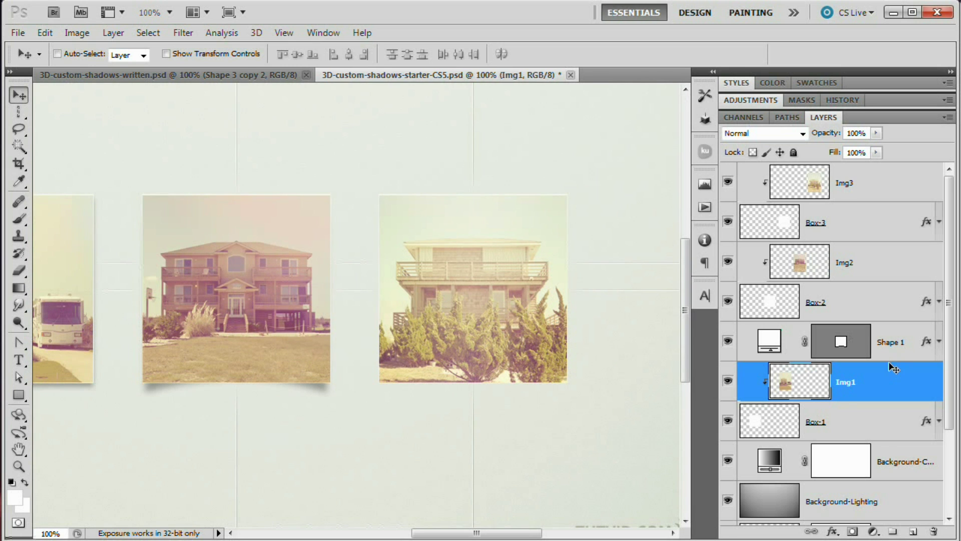
Flatten the bottom curve of Shape 1's path with the Direct Selection tool
{"action": "left_click", "coordinate": [896, 345]}
{"action": "left_click", "coordinate": [846, 344]}
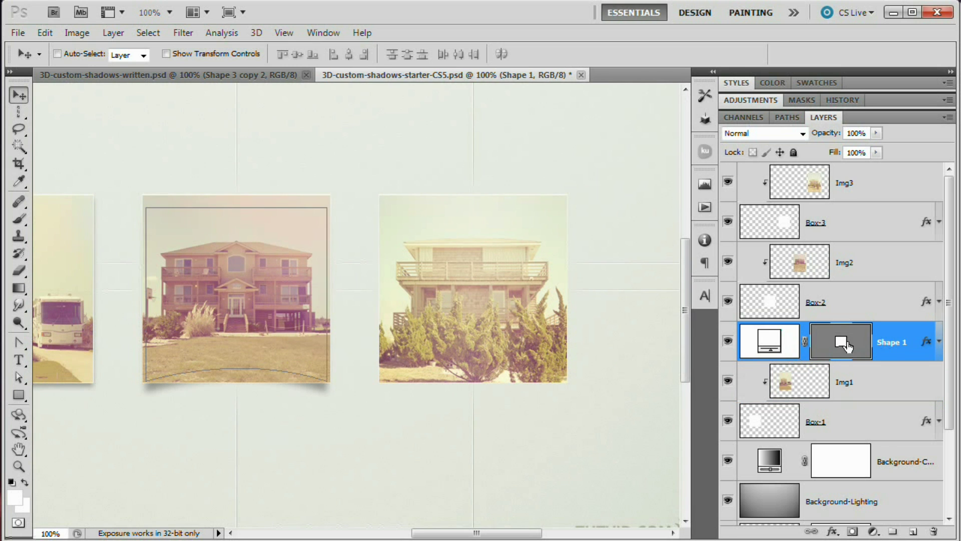
{"action": "key", "text": "a"}
{"action": "left_click", "coordinate": [216, 370]}
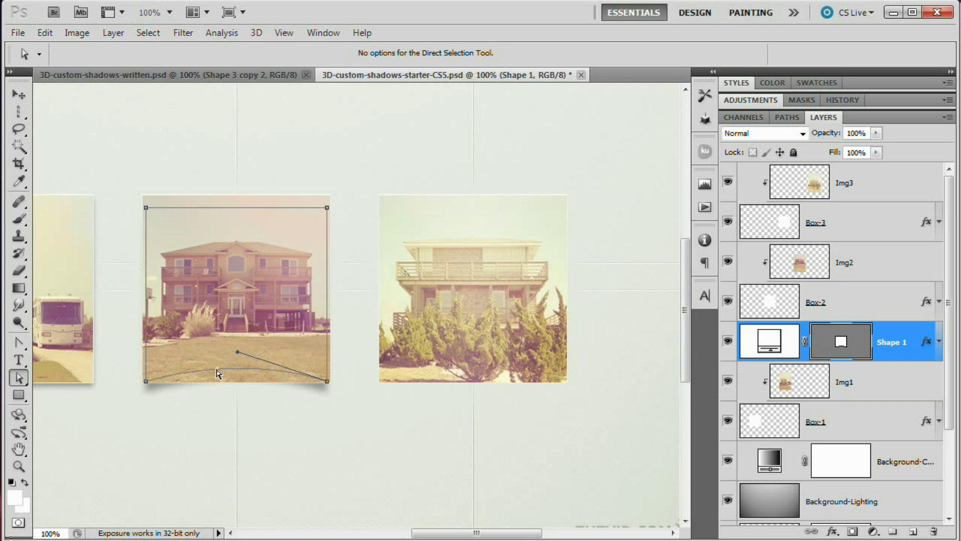
{"action": "left_click_drag", "start_coordinate": [238, 354], "coordinate": [240, 359]}
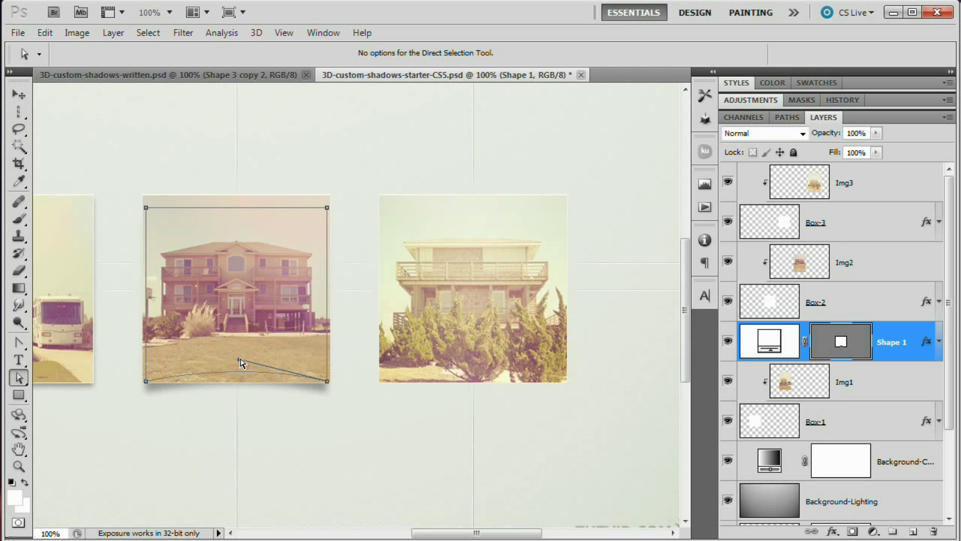
Review Shape 1's drop shadow settings and close the Layer Style dialog
{"action": "double_click", "coordinate": [925, 346]}
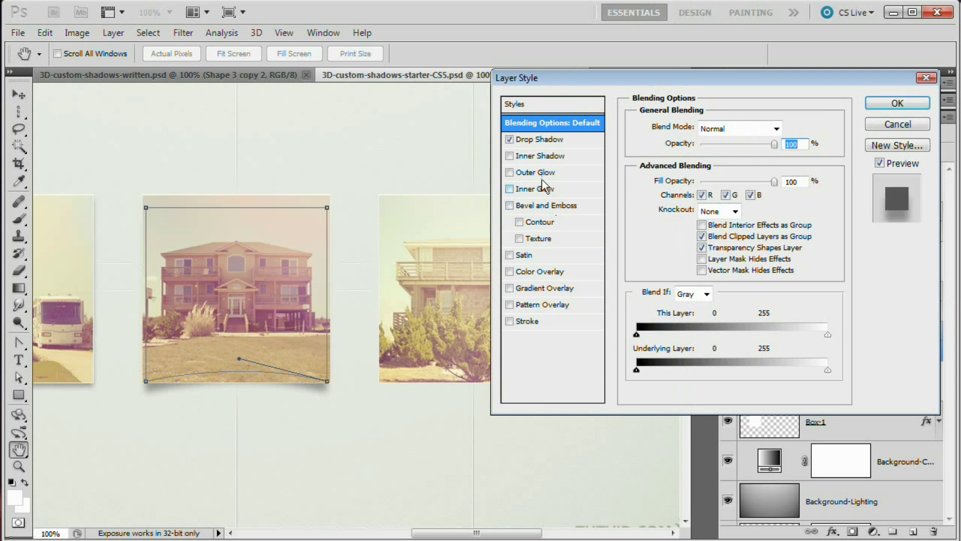
{"action": "left_click", "coordinate": [546, 139]}
{"action": "left_click_drag", "start_coordinate": [653, 77], "coordinate": [597, 100]}
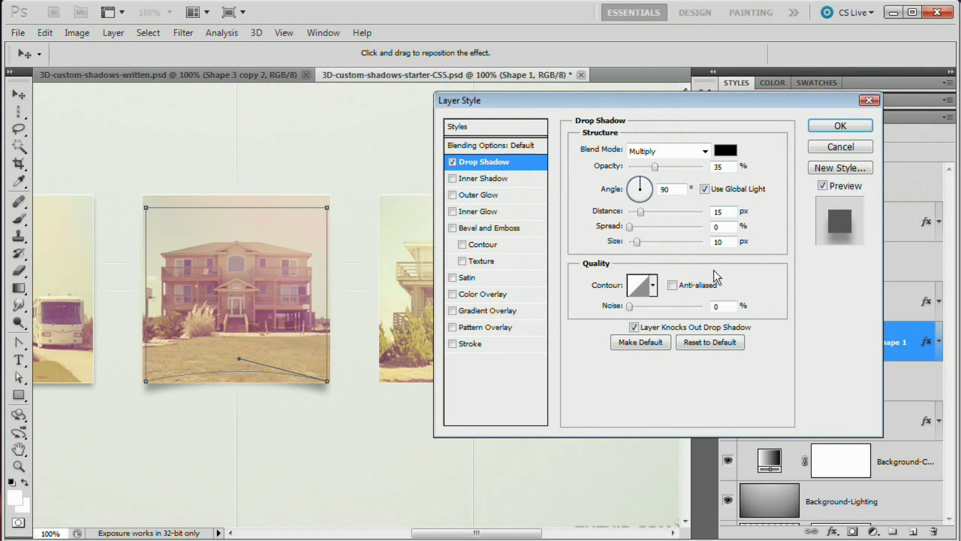
{"action": "left_click", "coordinate": [840, 125]}
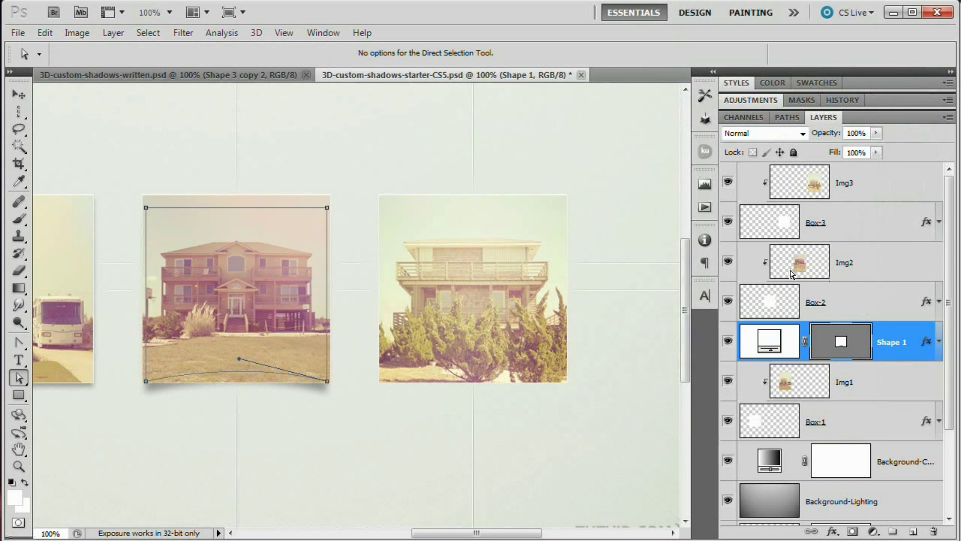
Draw a white rectangle over the right photo, curve its bottom edge, and nudge it down
{"action": "left_click", "coordinate": [840, 190]}
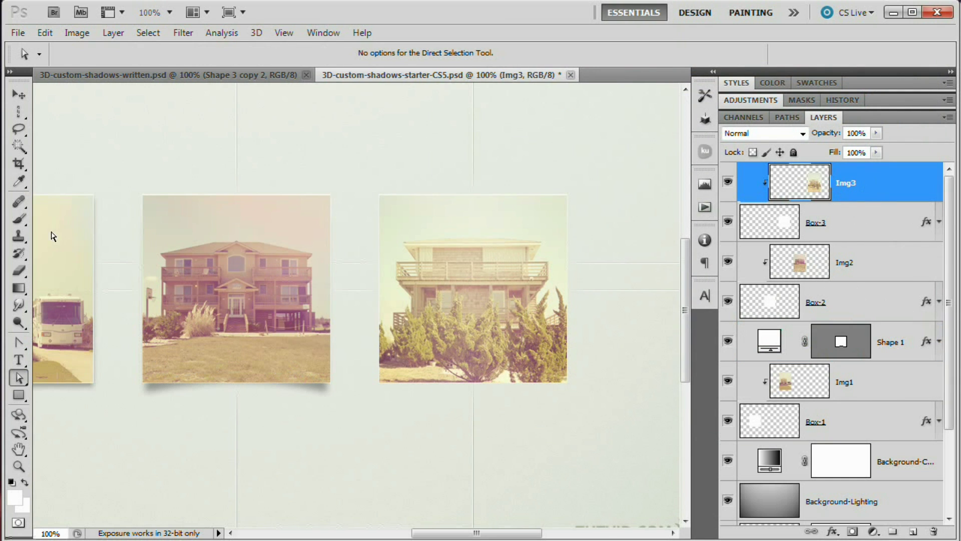
{"action": "left_click", "coordinate": [18, 395]}
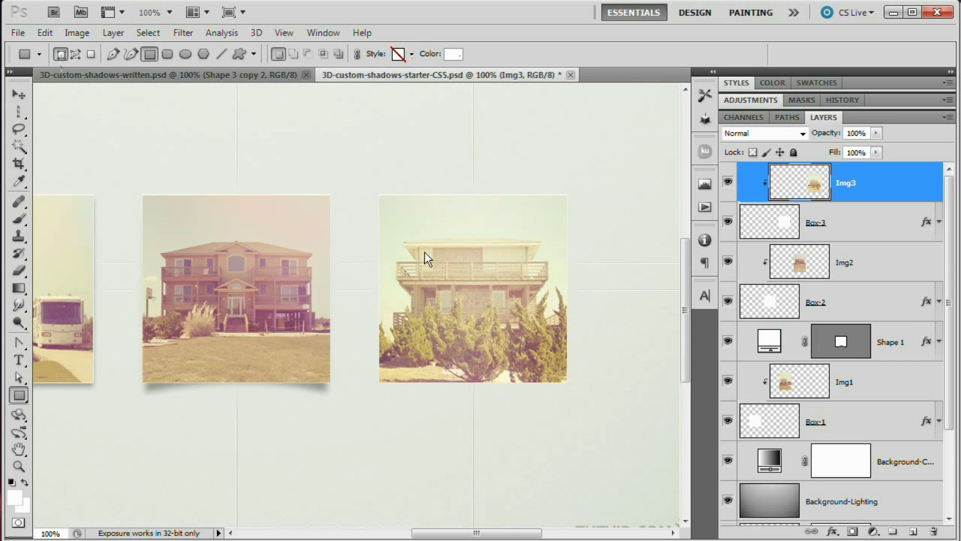
{"action": "left_click_drag", "start_coordinate": [382, 205], "coordinate": [565, 362]}
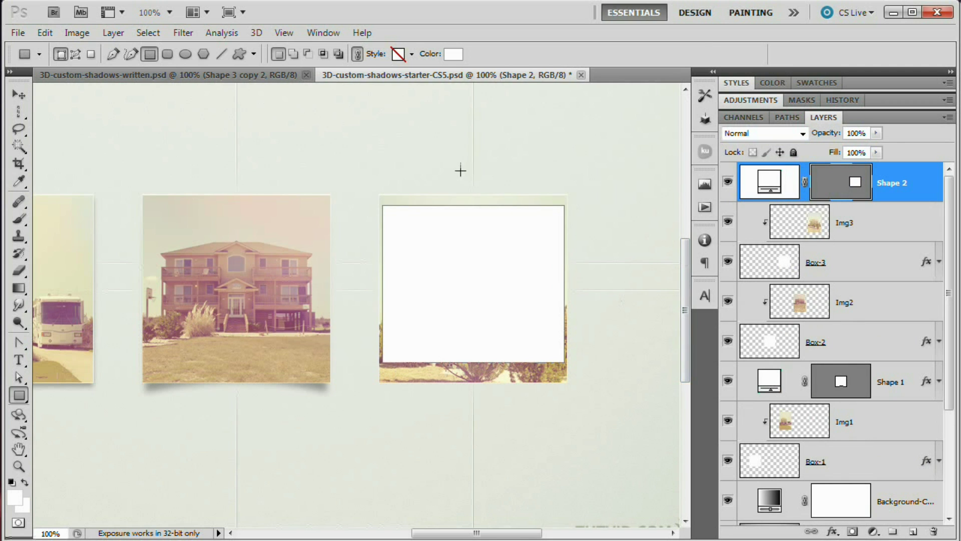
{"action": "left_click", "coordinate": [19, 341]}
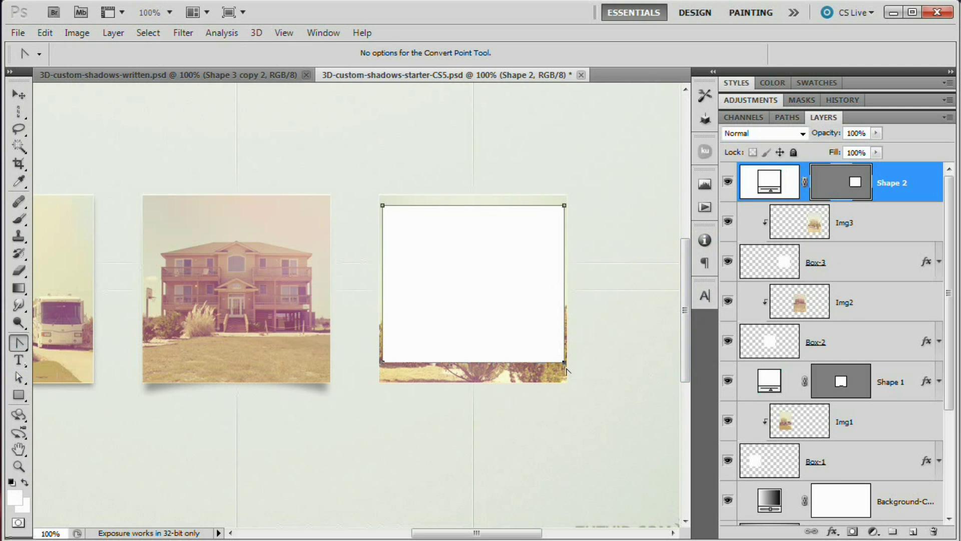
{"action": "left_click_drag", "start_coordinate": [565, 363], "coordinate": [482, 386]}
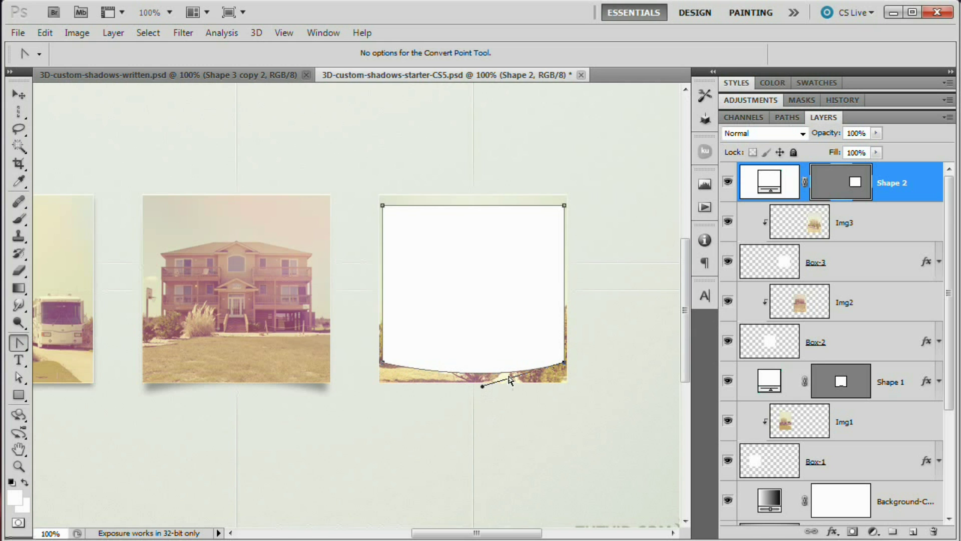
{"action": "key", "text": "v"}
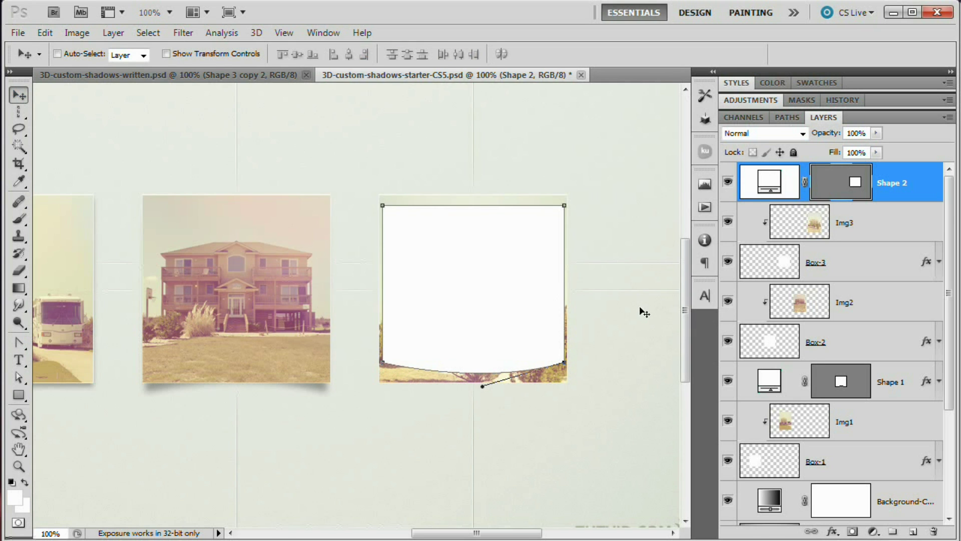
{"action": "key", "text": "Down"}
{"action": "key", "text": "Down"}
{"action": "key", "text": "Down"}
{"action": "key", "text": "Down"}
{"action": "key", "text": "Down"}
{"action": "key", "text": "Down"}
{"action": "key", "text": "Down"}
{"action": "key", "text": "Down"}
{"action": "key", "text": "Down"}
{"action": "key", "text": "Down"}
{"action": "key", "text": "Down"}
{"action": "key", "text": "Down"}
{"action": "key", "text": "Down"}
{"action": "key", "text": "Down"}
{"action": "key", "text": "Down"}
{"action": "key", "text": "Down"}
{"action": "key", "text": "Down"}
{"action": "key", "text": "Down"}
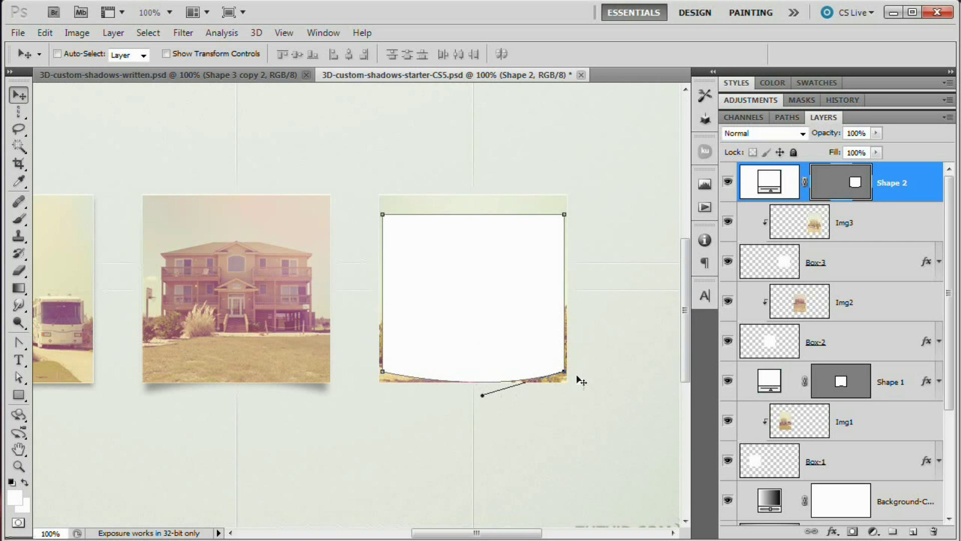
Apply a drop shadow to Shape 2 with 35% opacity, 5 px distance and 15 px size
{"action": "left_click", "coordinate": [116, 33]}
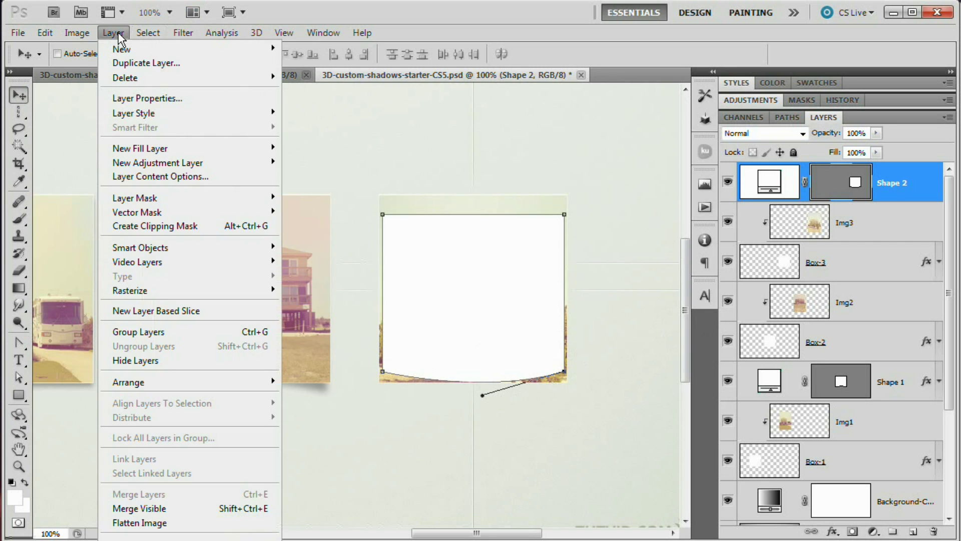
{"action": "mouse_move", "coordinate": [150, 113]}
{"action": "left_click", "coordinate": [336, 133]}
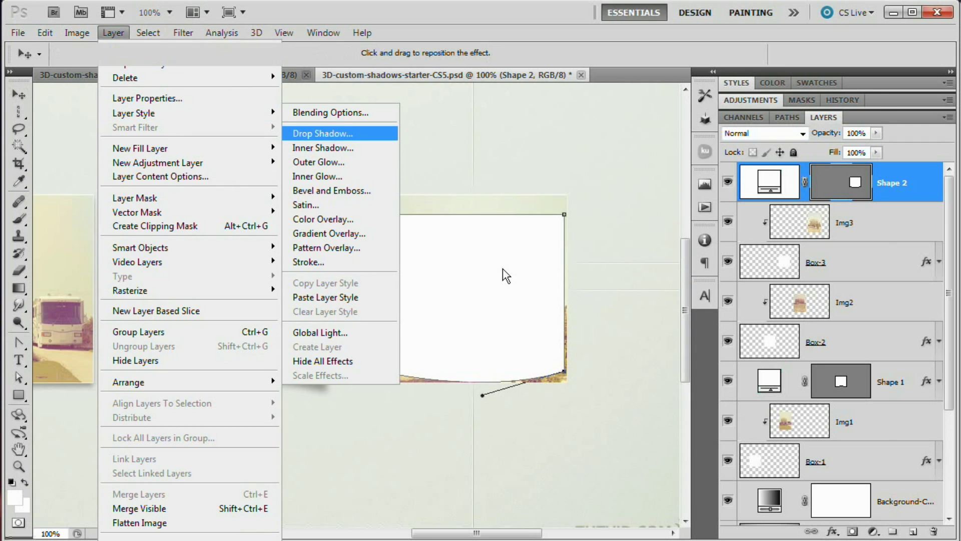
{"action": "mouse_move", "coordinate": [690, 98]}
{"action": "left_mouse_down"}
{"action": "mouse_move", "coordinate": [818, 102]}
{"action": "mouse_move", "coordinate": [680, 109]}
{"action": "left_mouse_up"}
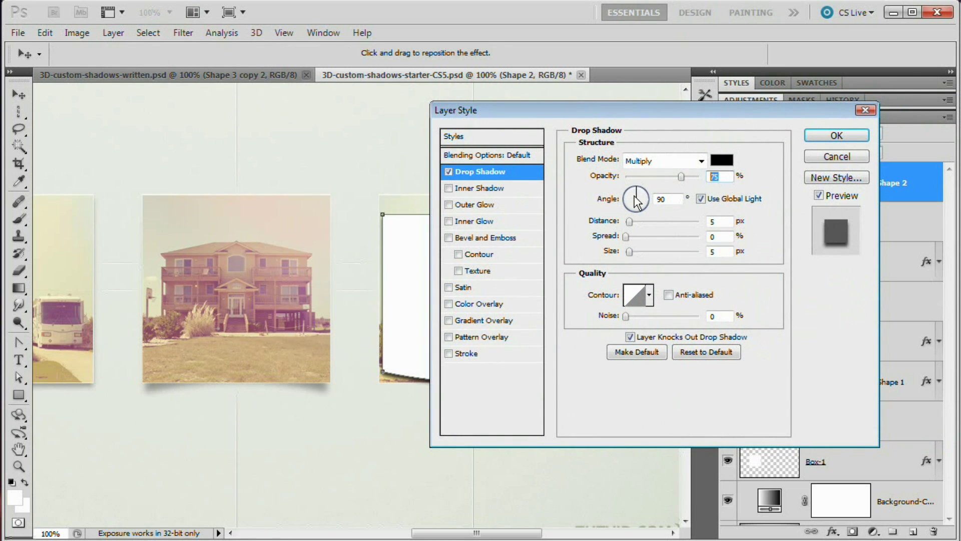
{"action": "type", "text": "35"}
{"action": "left_click_drag", "start_coordinate": [736, 117], "coordinate": [348, 39]}
{"action": "double_click", "coordinate": [328, 144]}
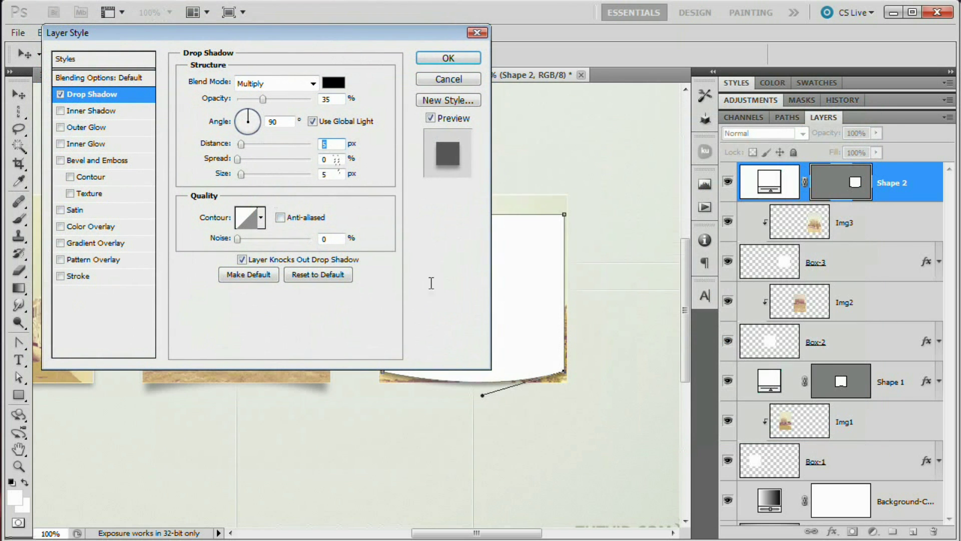
{"action": "type", "text": "10"}
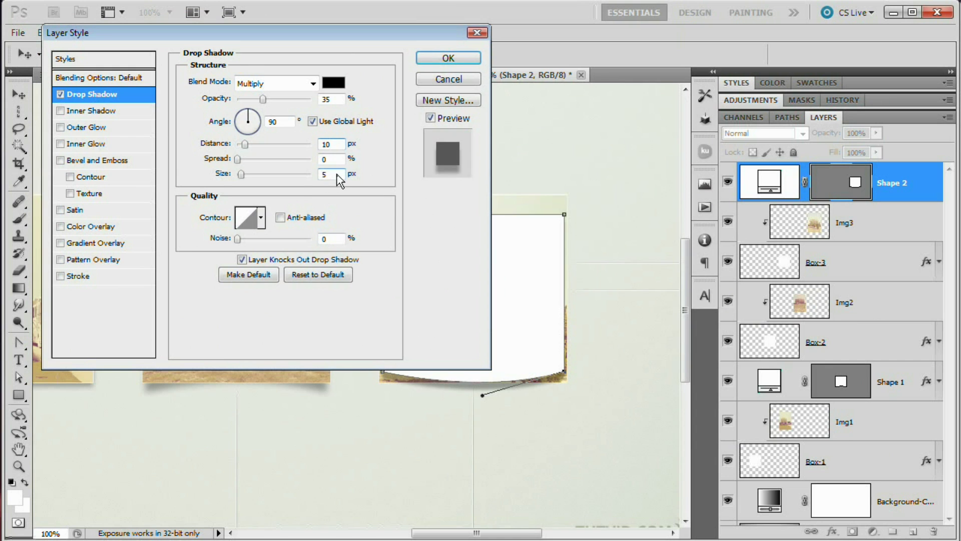
{"action": "left_click_drag", "start_coordinate": [217, 175], "coordinate": [225, 199]}
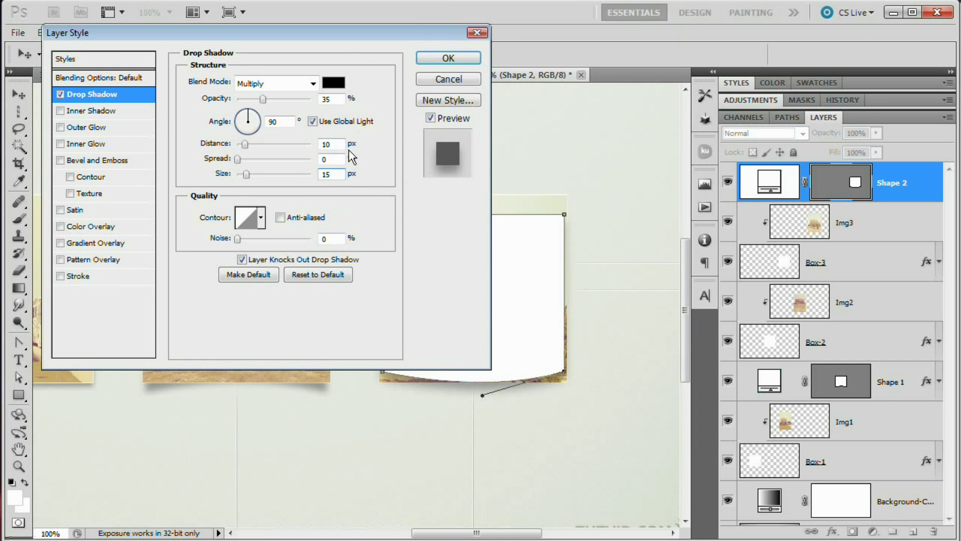
{"action": "double_click", "coordinate": [333, 144]}
{"action": "type", "text": "5"}
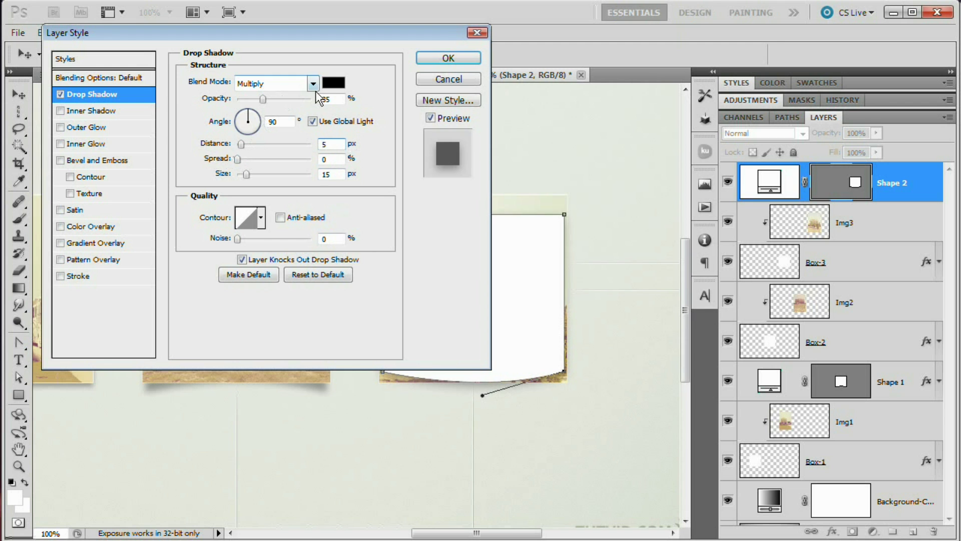
{"action": "left_click", "coordinate": [445, 58]}
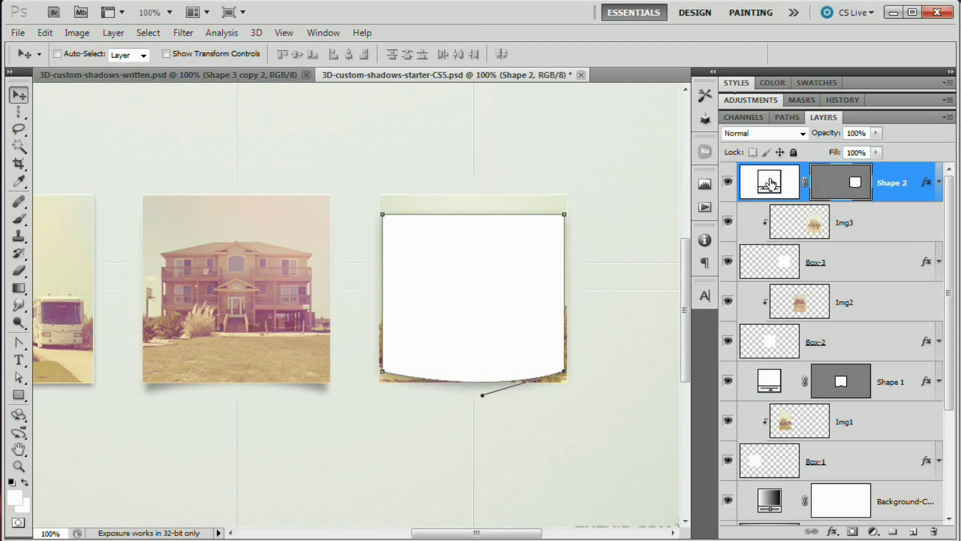
Move Shape 2 below Box-3 in the layer stack, then select the Box-3 and Img3 layers
{"action": "left_click_drag", "start_coordinate": [770, 183], "coordinate": [840, 280]}
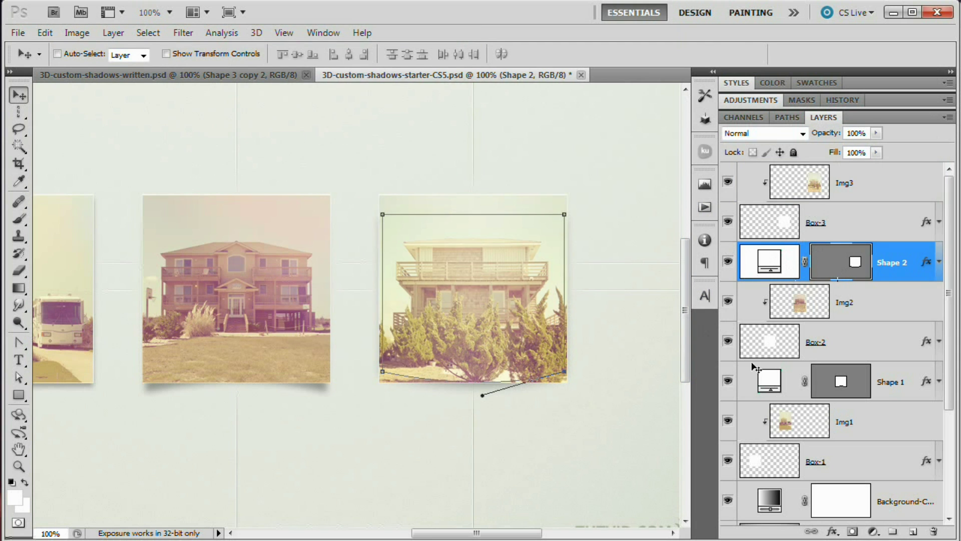
{"action": "left_click", "coordinate": [793, 238]}
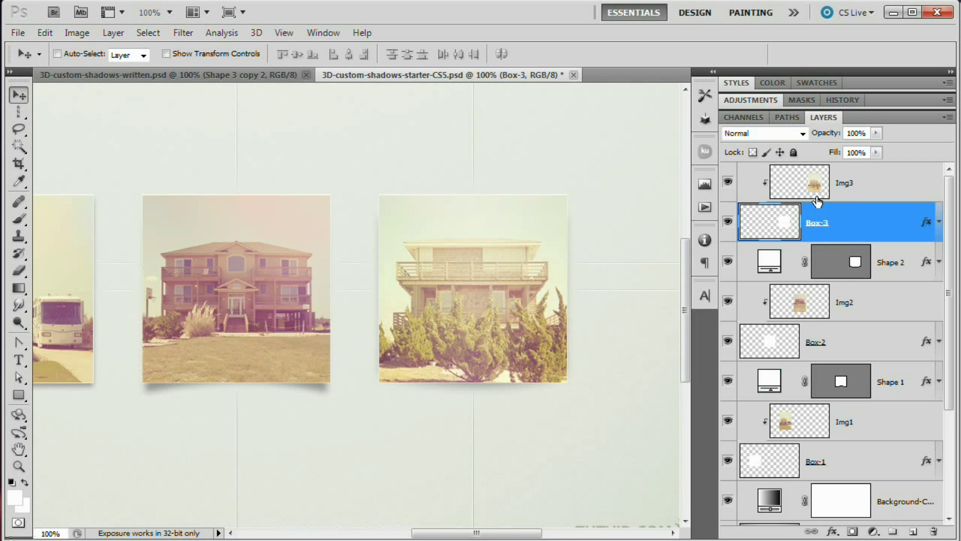
{"action": "left_click", "coordinate": [811, 188]}
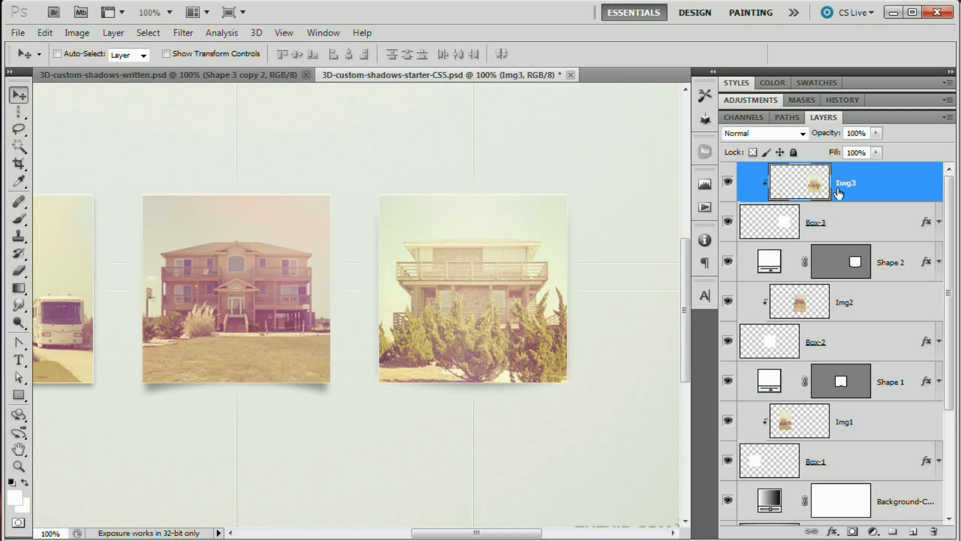
Add a gradient overlay to Img3 with a 0° angle and Reflected style
{"action": "left_click", "coordinate": [123, 37]}
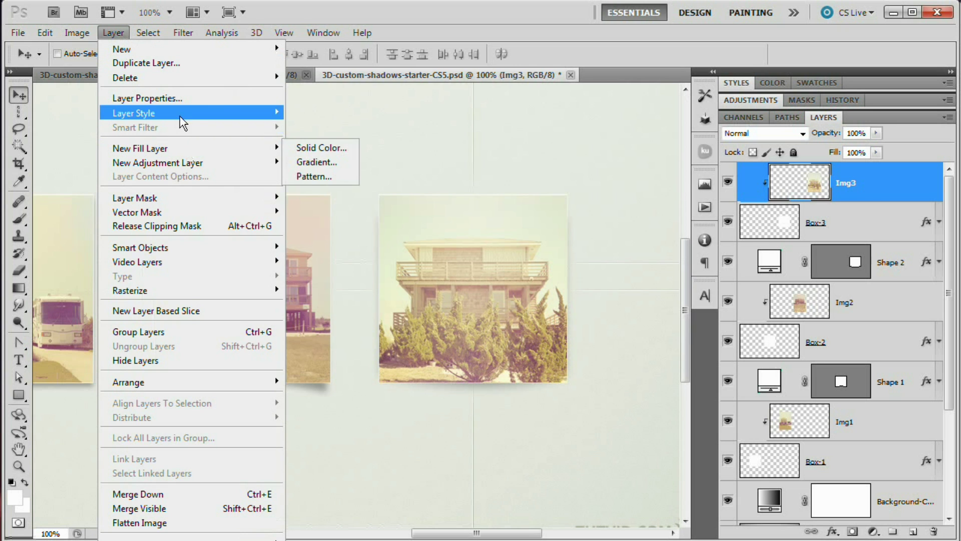
{"action": "mouse_move", "coordinate": [182, 115]}
{"action": "left_click", "coordinate": [353, 235]}
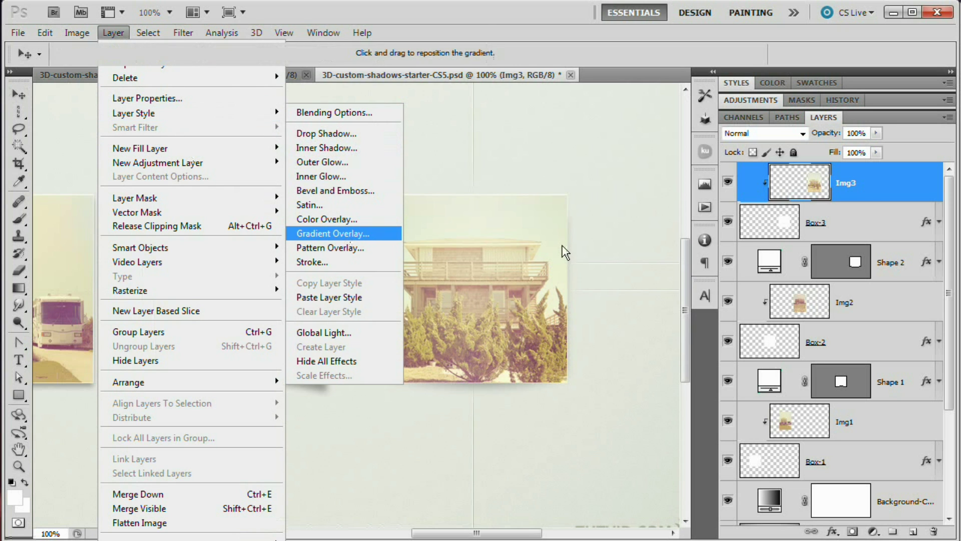
{"action": "left_click_drag", "start_coordinate": [308, 28], "coordinate": [189, 81]}
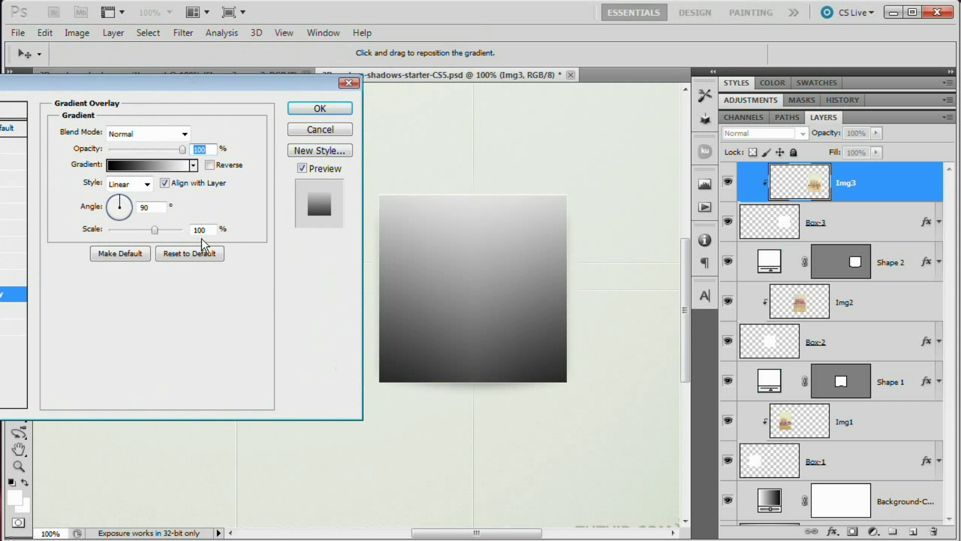
{"action": "double_click", "coordinate": [147, 206]}
{"action": "type", "text": "0"}
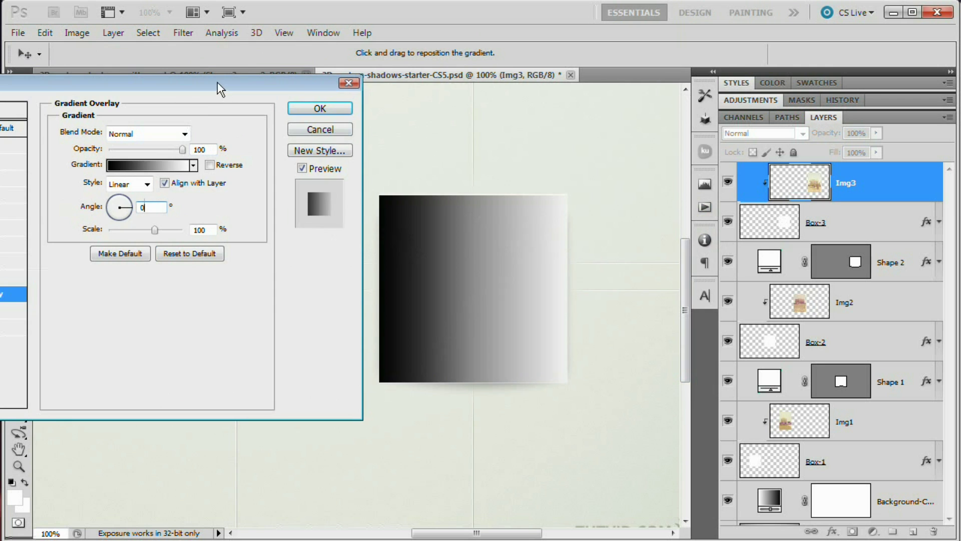
{"action": "left_click_drag", "start_coordinate": [217, 82], "coordinate": [639, 66]}
{"action": "left_click", "coordinate": [553, 169]}
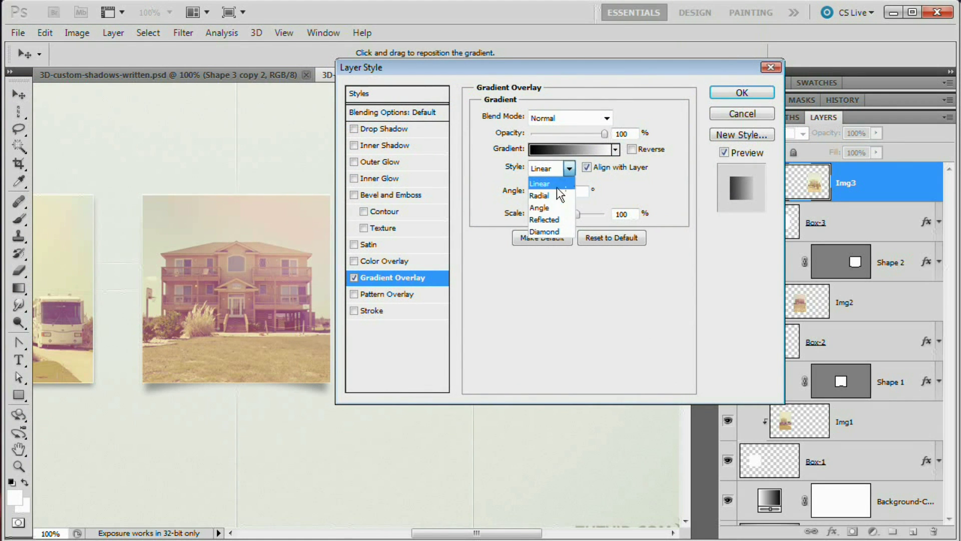
{"action": "left_click", "coordinate": [546, 220]}
Reverse the gradient and blend it as Soft Light at 26% opacity, then apply it
{"action": "left_click_drag", "start_coordinate": [545, 67], "coordinate": [939, 91]}
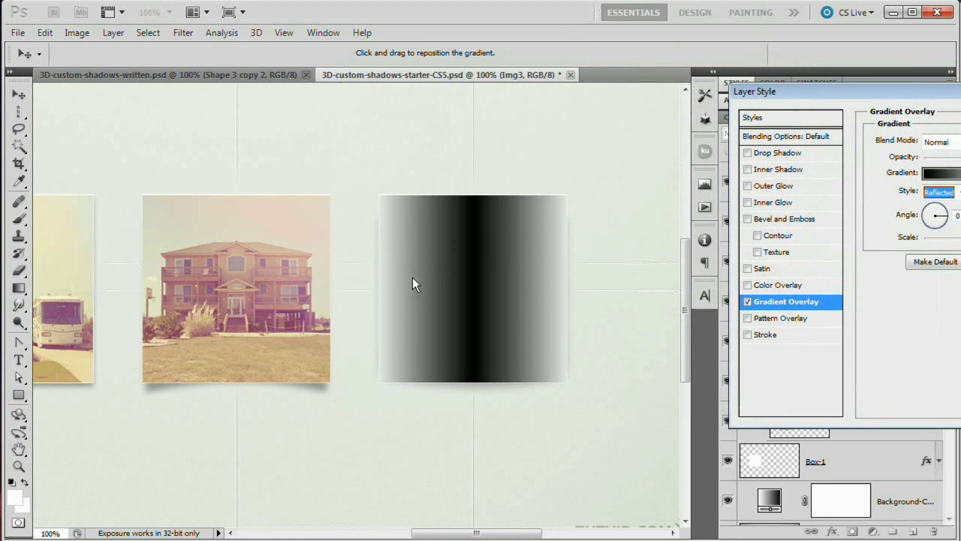
{"action": "left_click_drag", "start_coordinate": [871, 96], "coordinate": [784, 112]}
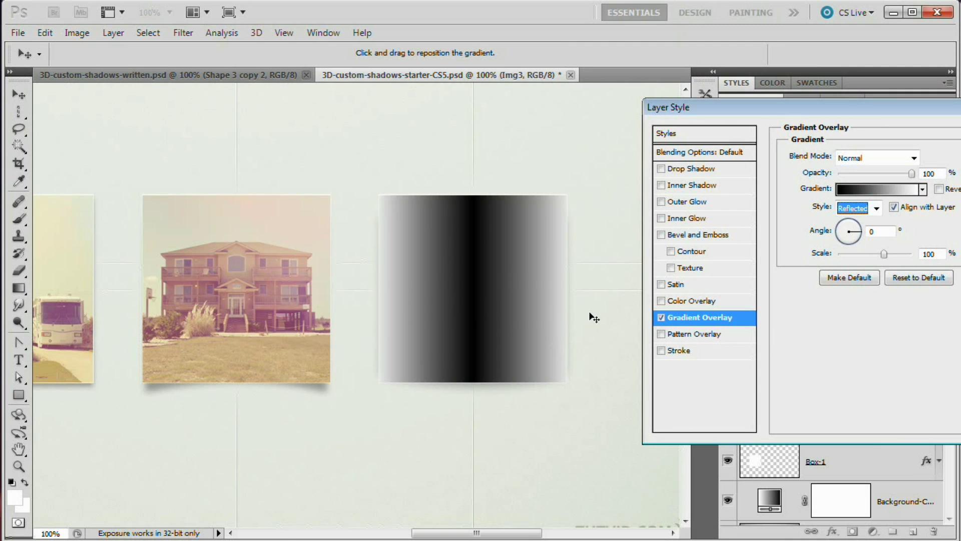
{"action": "left_click_drag", "start_coordinate": [753, 110], "coordinate": [672, 109]}
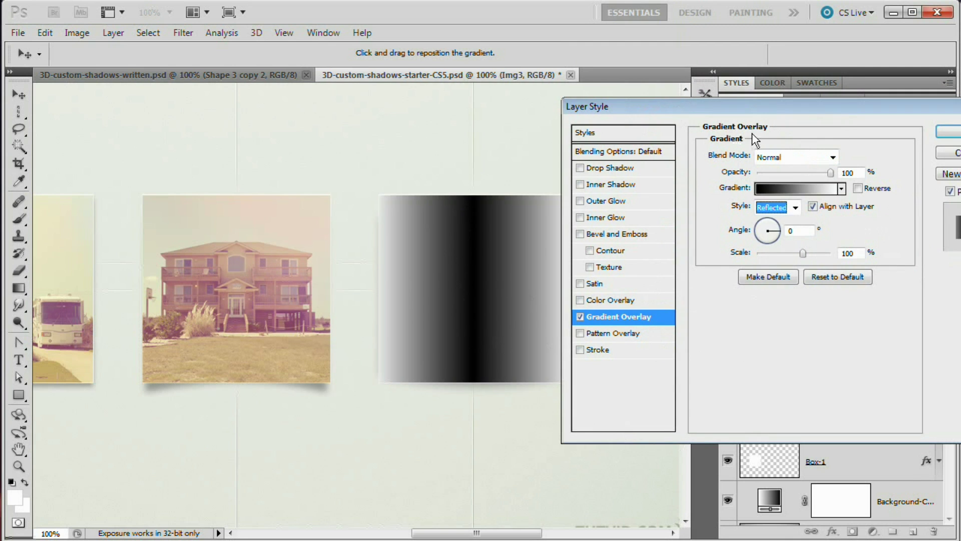
{"action": "left_click", "coordinate": [857, 188]}
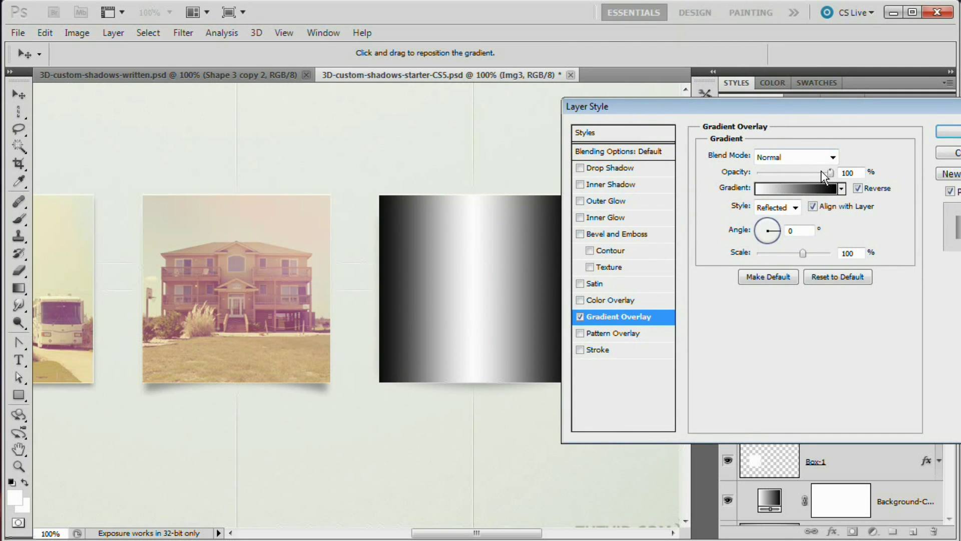
{"action": "left_click", "coordinate": [832, 157]}
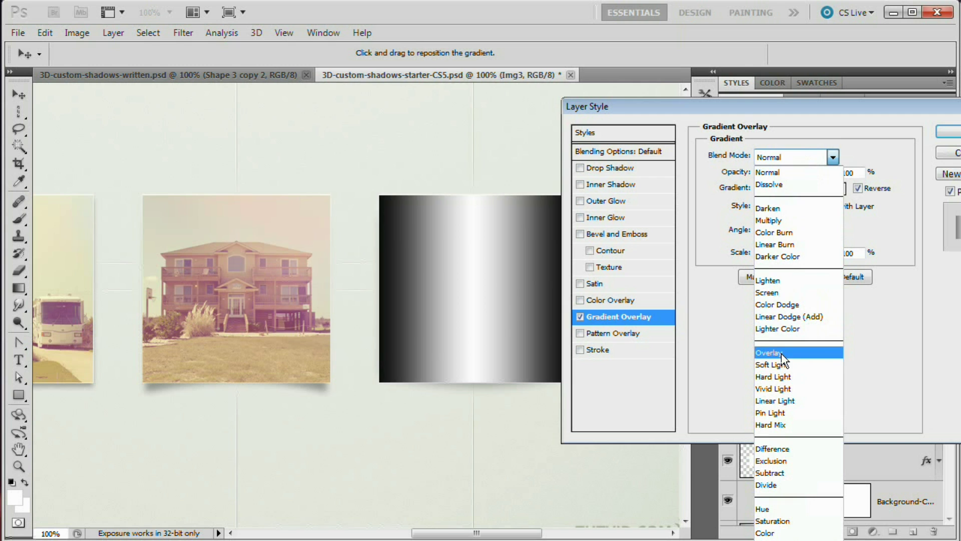
{"action": "left_click", "coordinate": [782, 354]}
{"action": "left_click", "coordinate": [794, 157]}
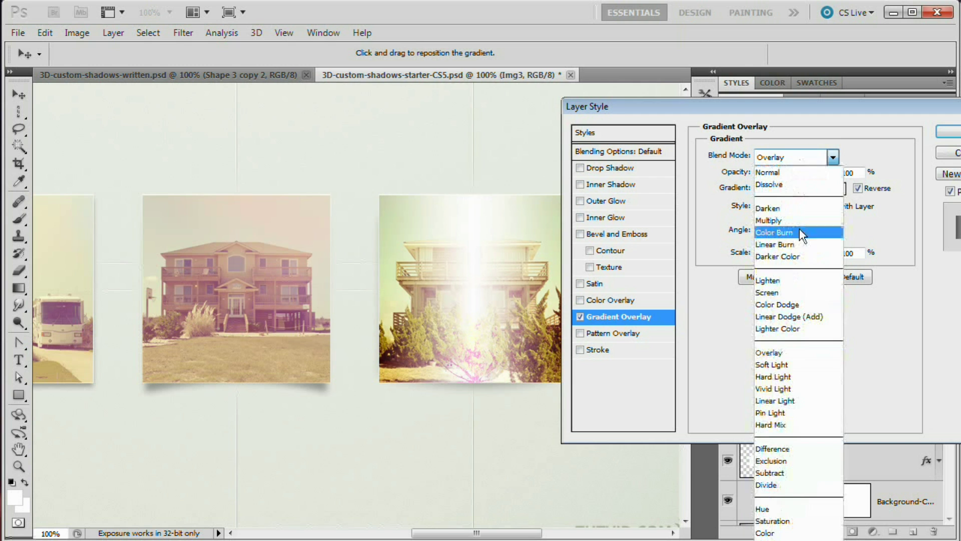
{"action": "left_click", "coordinate": [800, 360]}
{"action": "left_click_drag", "start_coordinate": [831, 172], "coordinate": [776, 172]}
{"action": "key", "text": "space"}
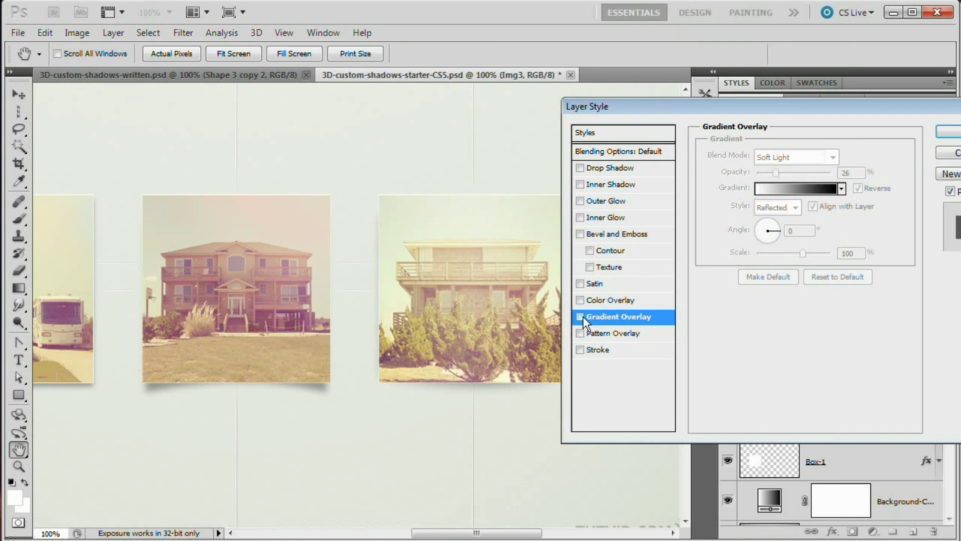
{"action": "left_click_drag", "start_coordinate": [626, 106], "coordinate": [544, 154]}
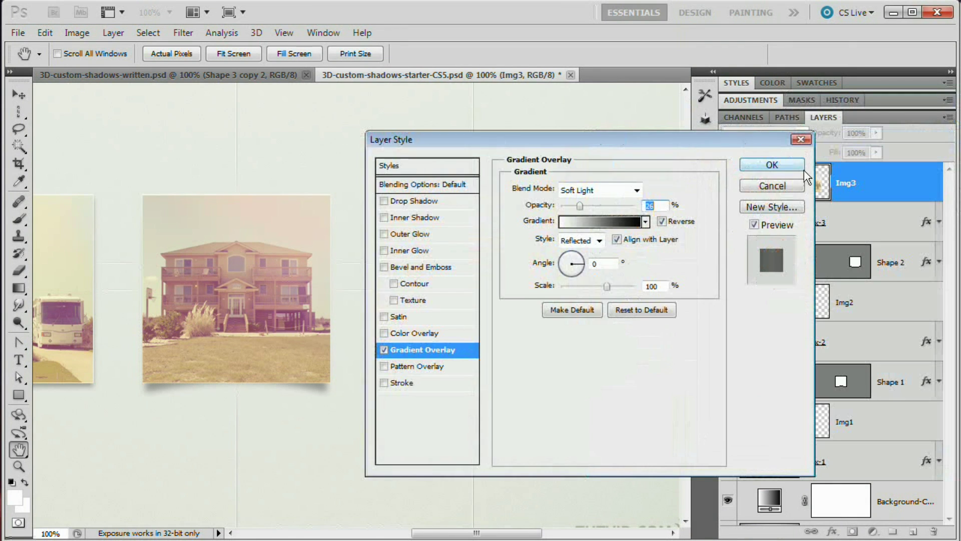
{"action": "left_click", "coordinate": [787, 164]}
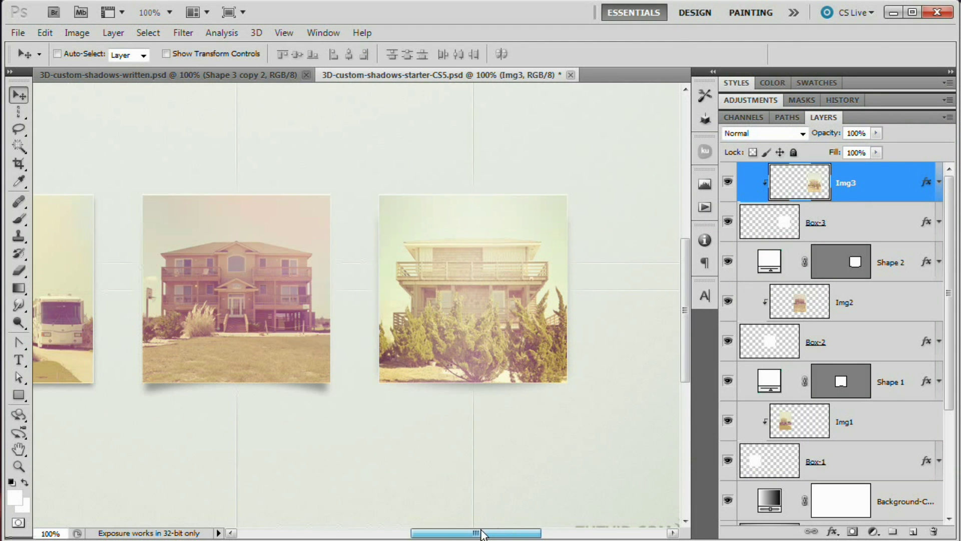
{"action": "left_click_drag", "start_coordinate": [501, 533], "coordinate": [447, 532]}
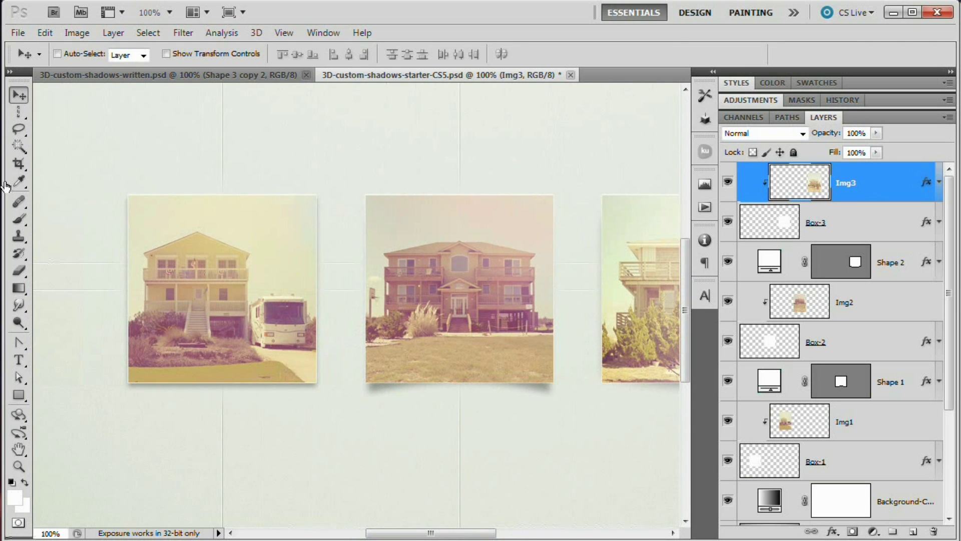
Draw a wide white rectangle above the photos with the Rectangle tool
{"action": "left_click", "coordinate": [19, 395]}
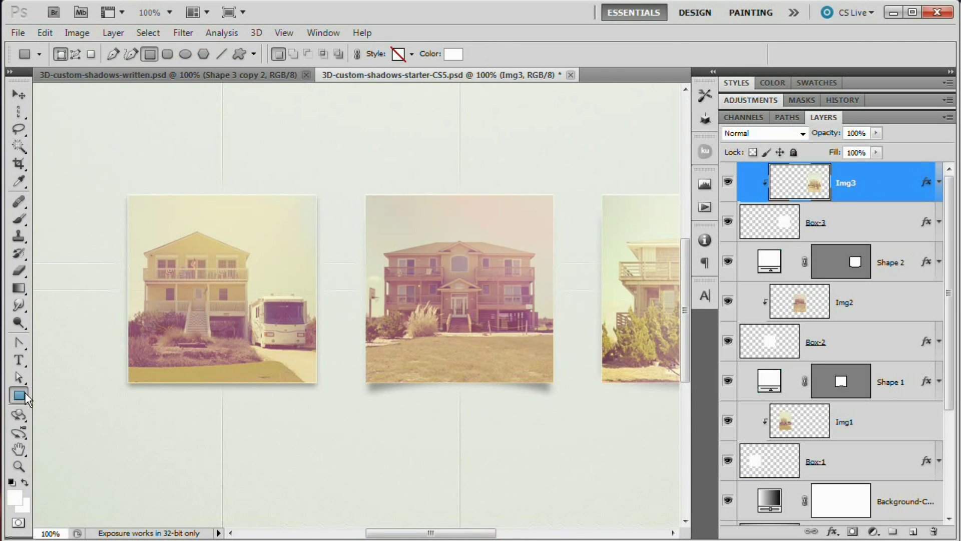
{"action": "left_click", "coordinate": [38, 54]}
{"action": "left_click", "coordinate": [346, 127]}
{"action": "left_click_drag", "start_coordinate": [112, 121], "coordinate": [432, 270]}
Rotate the rectangle -15° and move it left over the top of the left photo
{"action": "key", "text": "ctrl+t"}
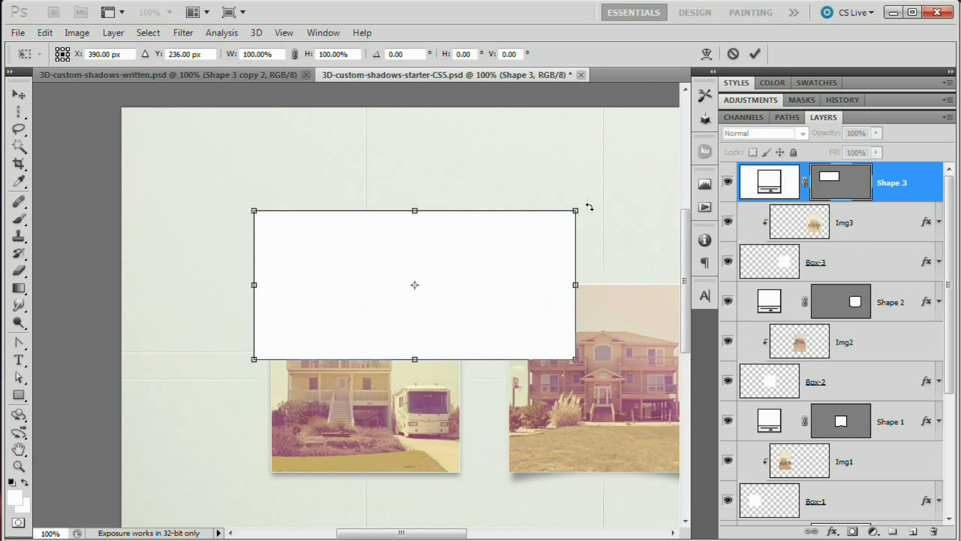
{"action": "left_click_drag", "start_coordinate": [589, 207], "coordinate": [562, 167]}
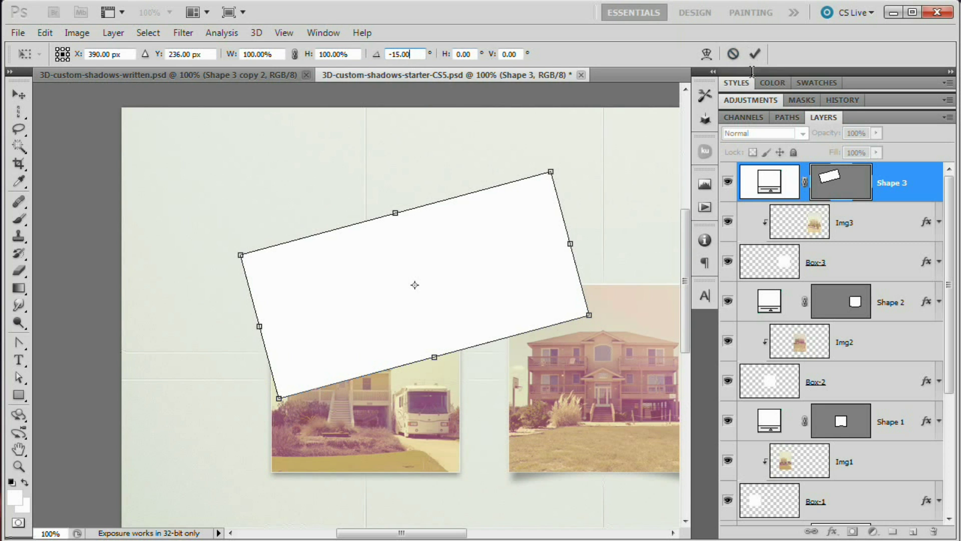
{"action": "left_click", "coordinate": [755, 54]}
{"action": "key", "text": "v"}
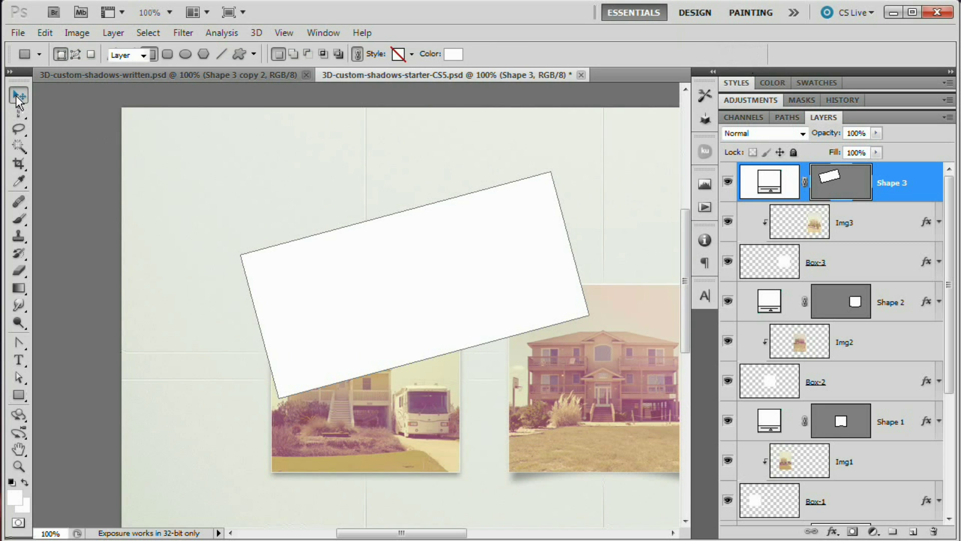
{"action": "left_click_drag", "start_coordinate": [506, 275], "coordinate": [438, 292]}
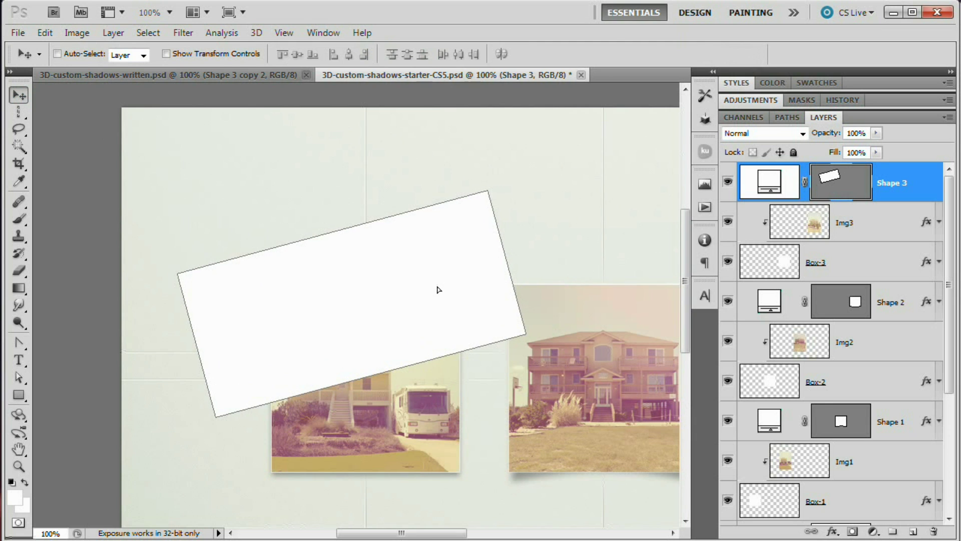
{"action": "left_click_drag", "start_coordinate": [428, 411], "coordinate": [407, 358]}
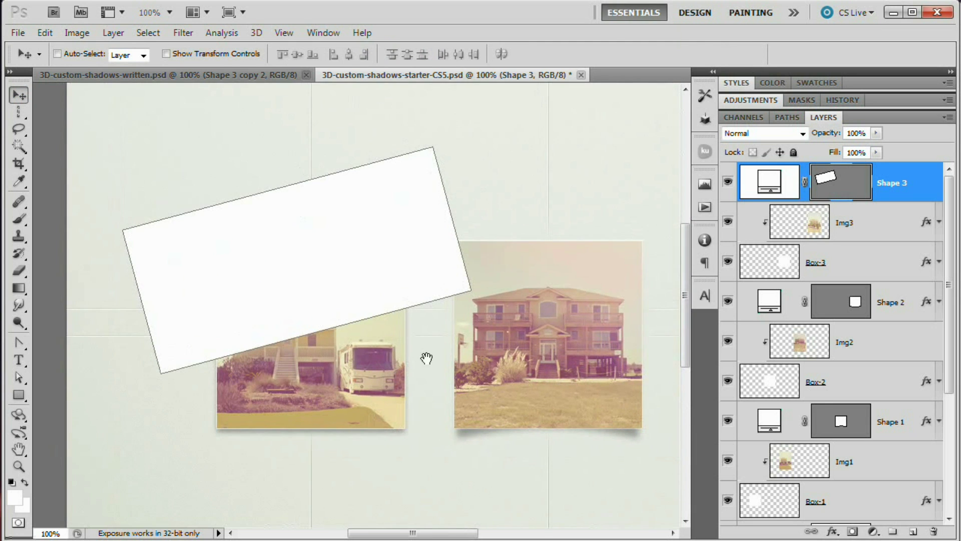
Mask the tilted rectangle to the Box-1 outline with Reveal Selection and set its opacity to 20%
{"action": "scroll", "coordinate": [818, 258], "scroll_direction": "down", "scroll_amount": 3}
{"action": "scroll", "coordinate": [815, 270], "scroll_direction": "up", "scroll_amount": 3}
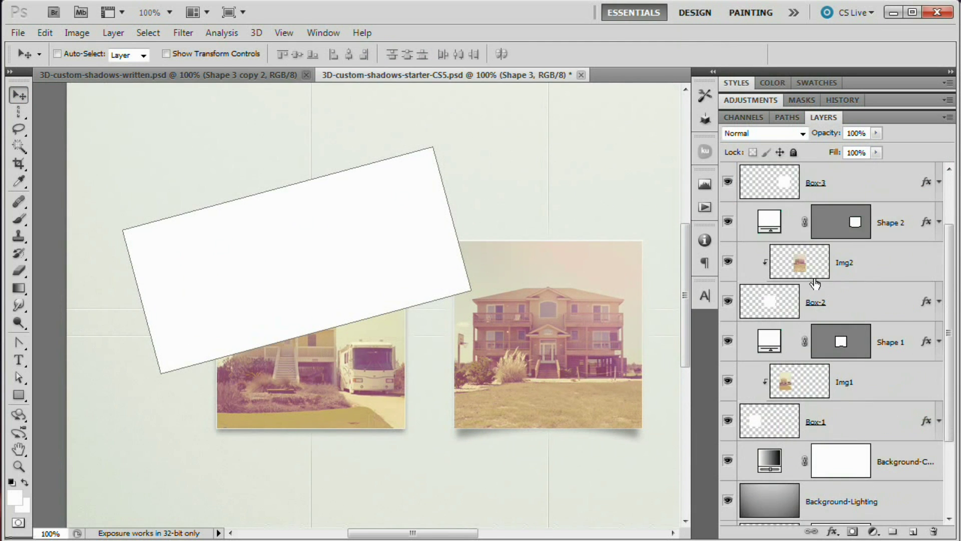
{"action": "scroll", "coordinate": [815, 283], "scroll_direction": "down", "scroll_amount": 2}
{"action": "left_click", "coordinate": [762, 422], "text": "ctrl"}
{"action": "scroll", "coordinate": [801, 401], "scroll_direction": "up", "scroll_amount": 2}
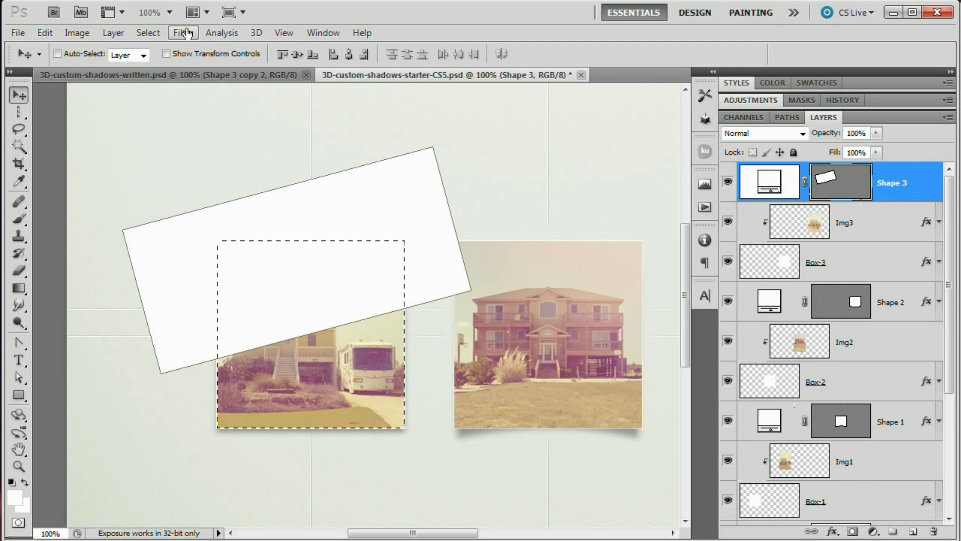
{"action": "left_click", "coordinate": [113, 32]}
{"action": "mouse_move", "coordinate": [245, 198]}
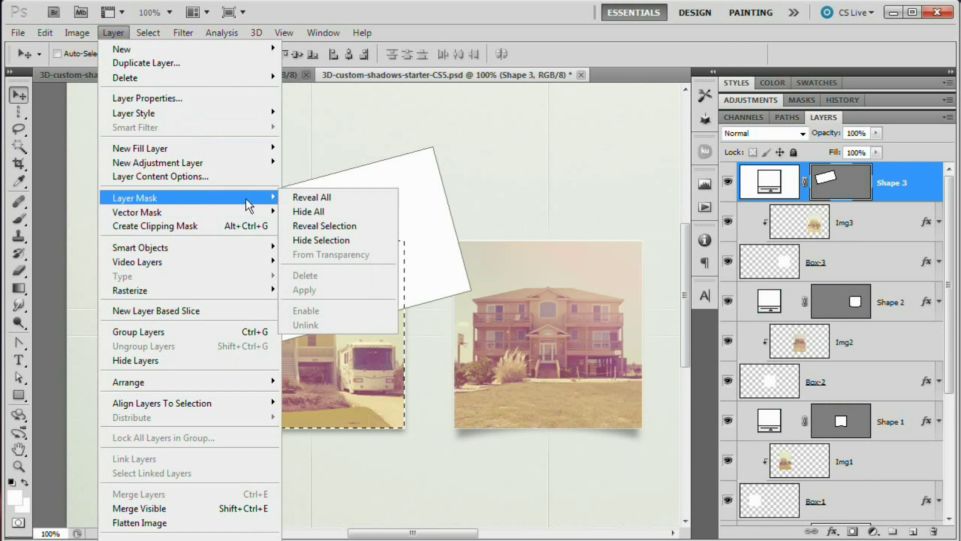
{"action": "left_click", "coordinate": [317, 228]}
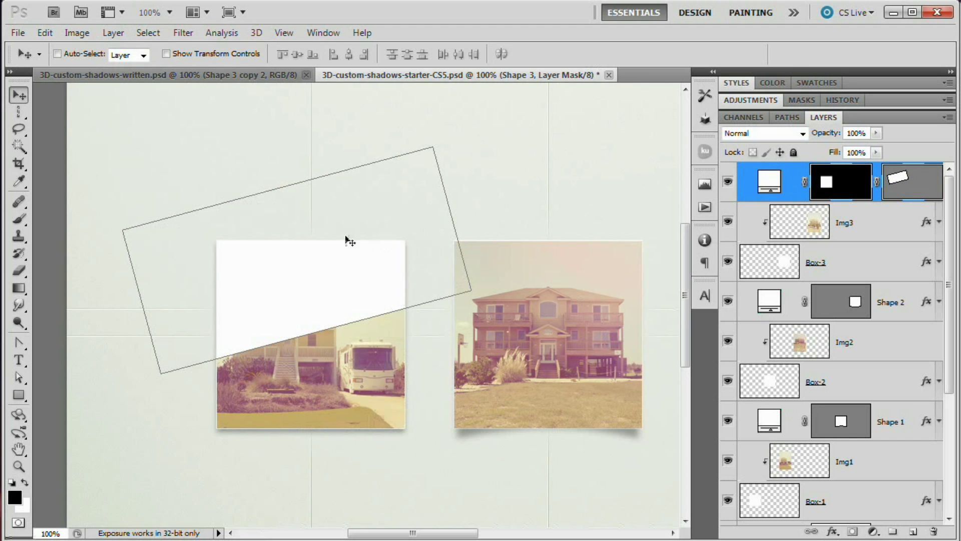
{"action": "left_click", "coordinate": [856, 133]}
{"action": "type", "text": "25"}
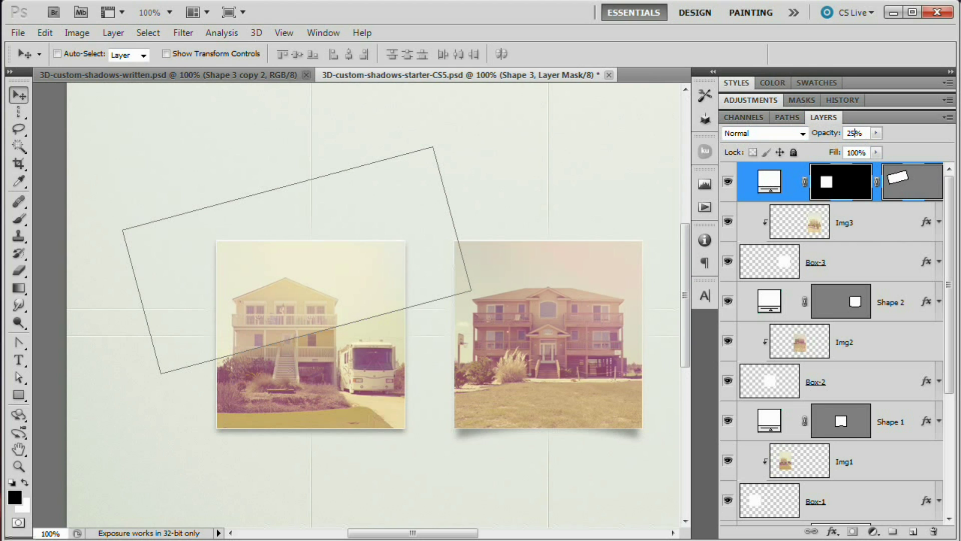
{"action": "type", "text": "20"}
Duplicate the Shape 3 shine layer twice with Ctrl+J and copy its mask onto the top copy
{"action": "left_click", "coordinate": [822, 221]}
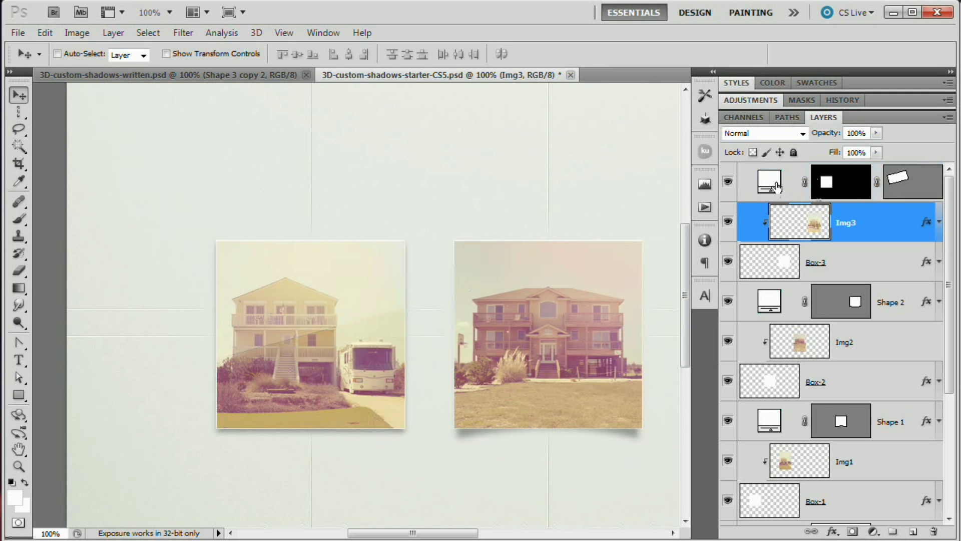
{"action": "left_click", "coordinate": [769, 181]}
{"action": "left_click_drag", "start_coordinate": [581, 314], "coordinate": [461, 304]}
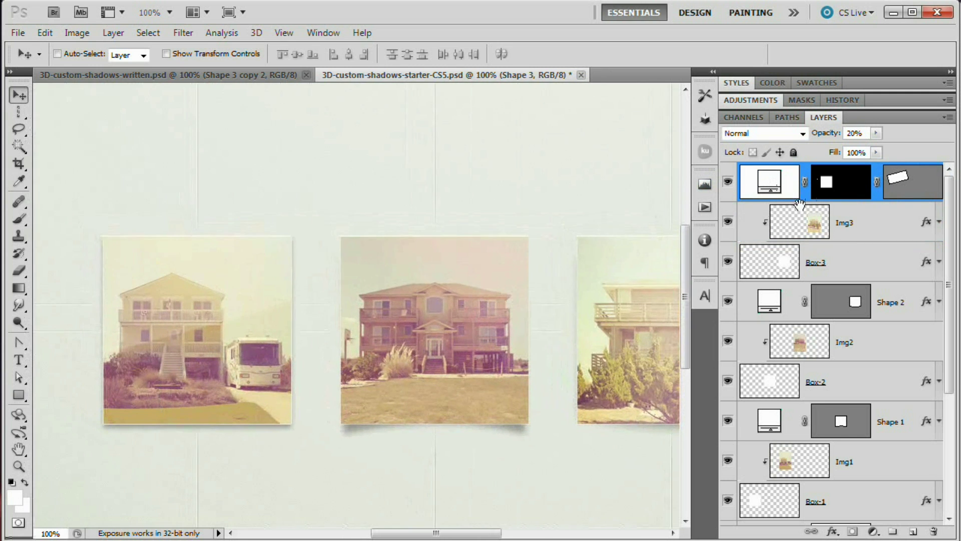
{"action": "key", "text": "ctrl+j"}
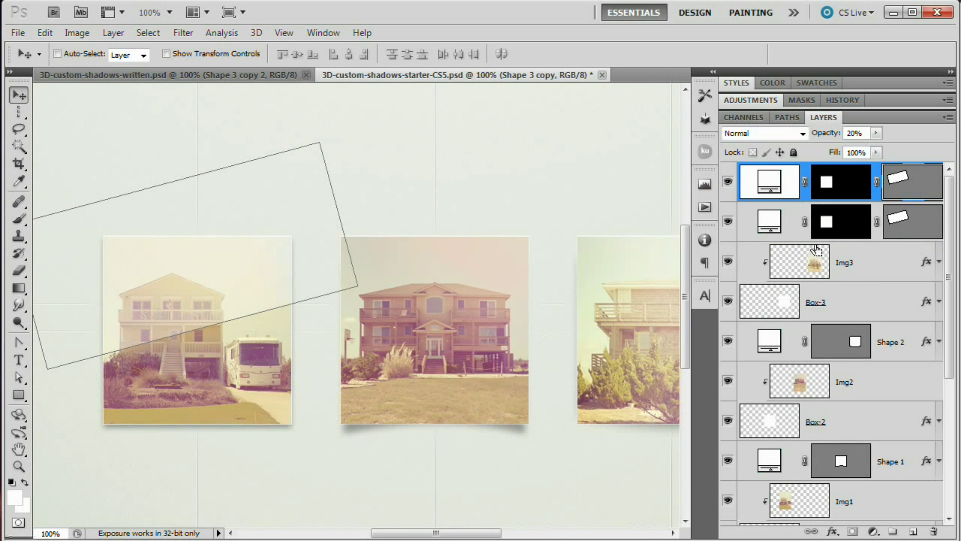
{"action": "key", "text": "ctrl+j"}
{"action": "left_click", "coordinate": [832, 222]}
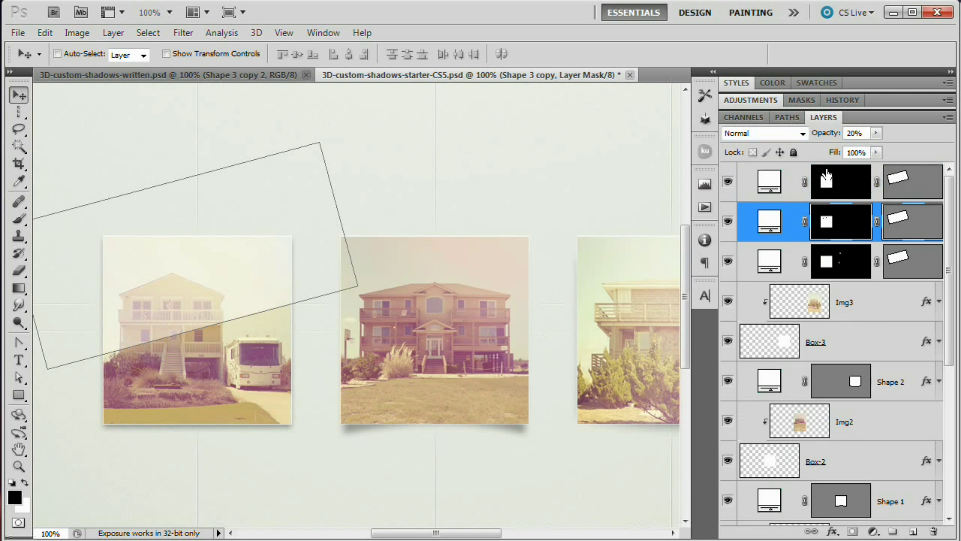
{"action": "left_click_drag", "start_coordinate": [826, 176], "coordinate": [828, 180]}
{"action": "left_click_drag", "start_coordinate": [584, 312], "coordinate": [518, 299]}
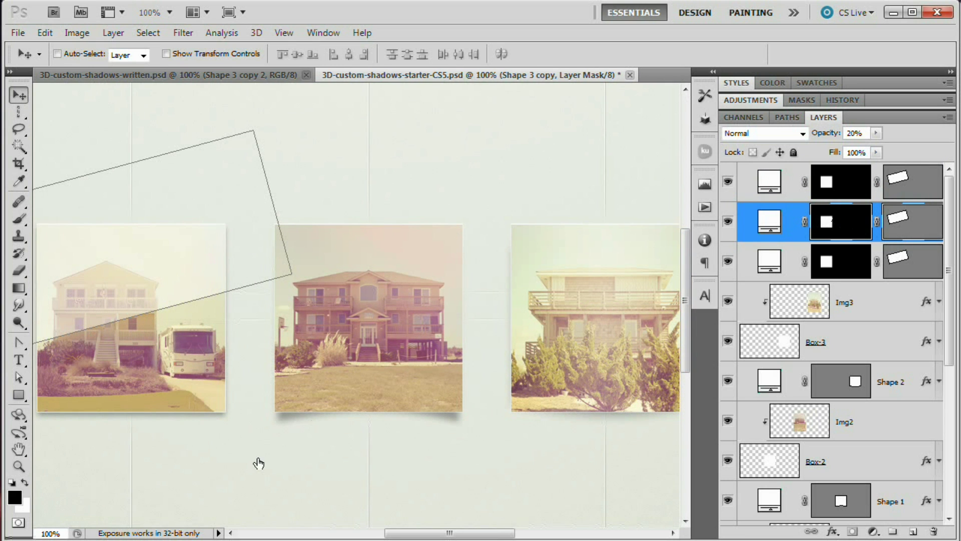
Fill both Shape 3 copies' layer masks with black to hide them
{"action": "key", "text": "x"}
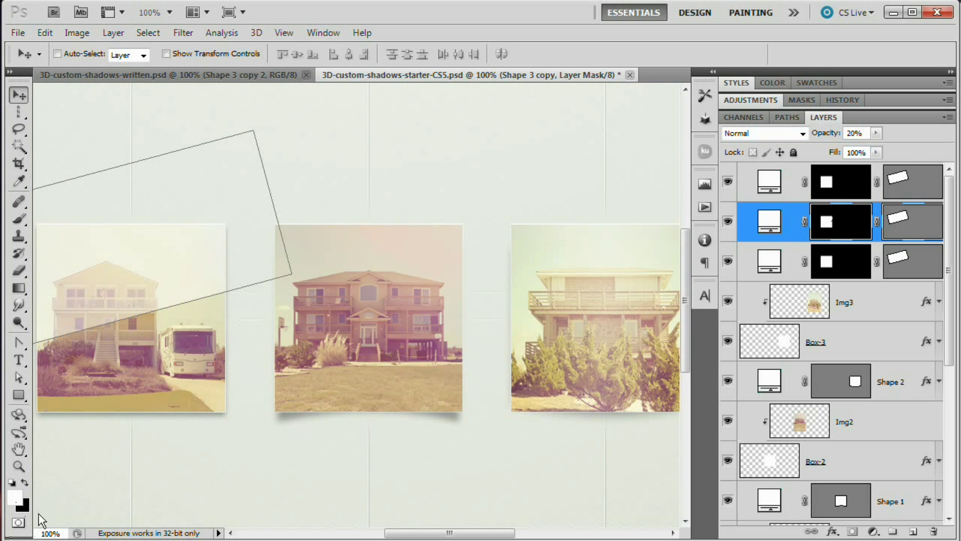
{"action": "key", "text": "x"}
{"action": "key", "text": "alt+BackSpace"}
{"action": "left_click", "coordinate": [827, 193]}
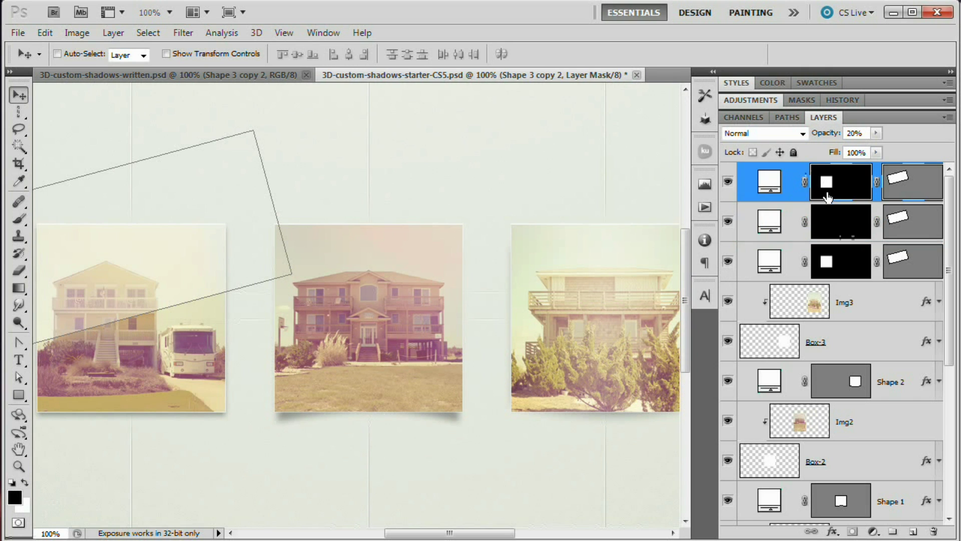
{"action": "key", "text": "alt+BackSpace"}
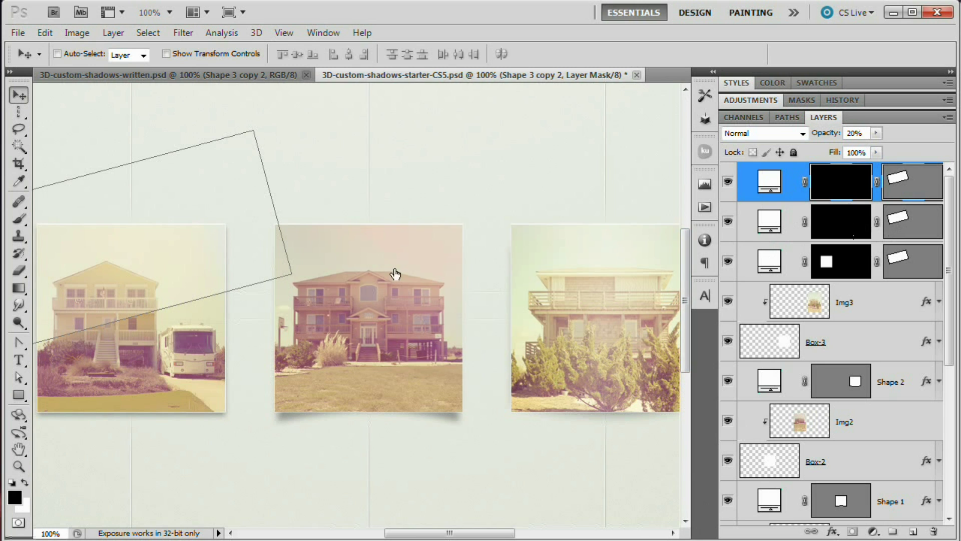
Center the Shape 3 copy's shine rectangle on the middle photo's Box-2 outline
{"action": "left_click", "coordinate": [775, 228]}
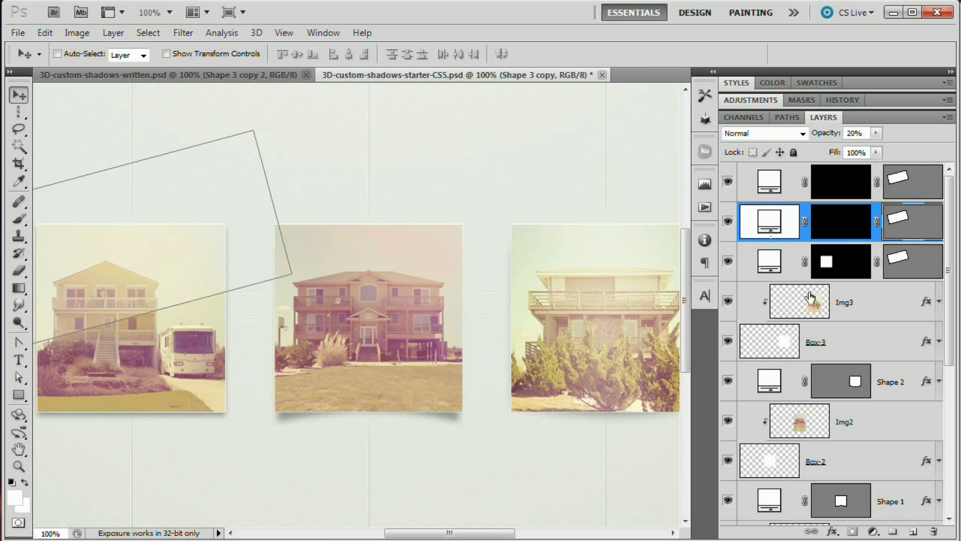
{"action": "scroll", "coordinate": [818, 350], "scroll_direction": "down", "scroll_amount": 1}
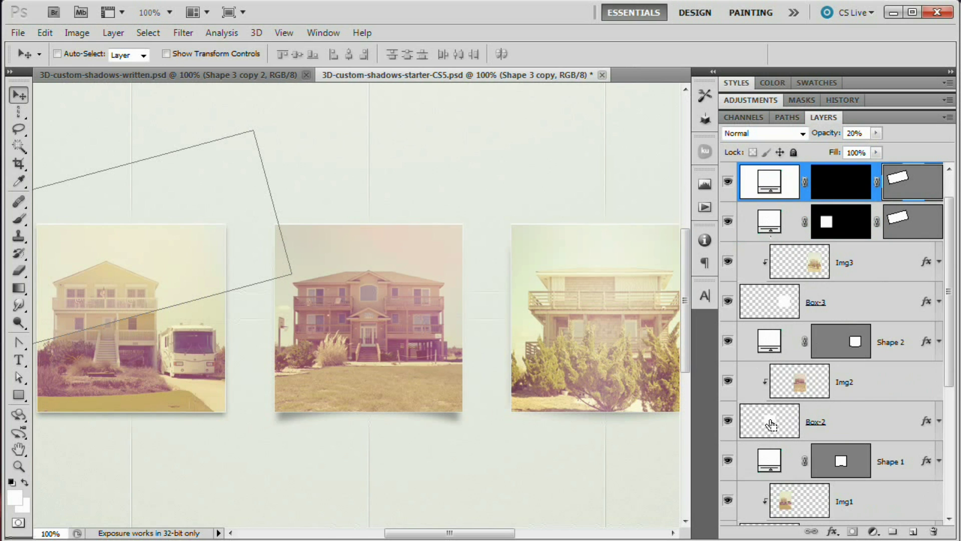
{"action": "left_click", "coordinate": [771, 424], "text": "ctrl"}
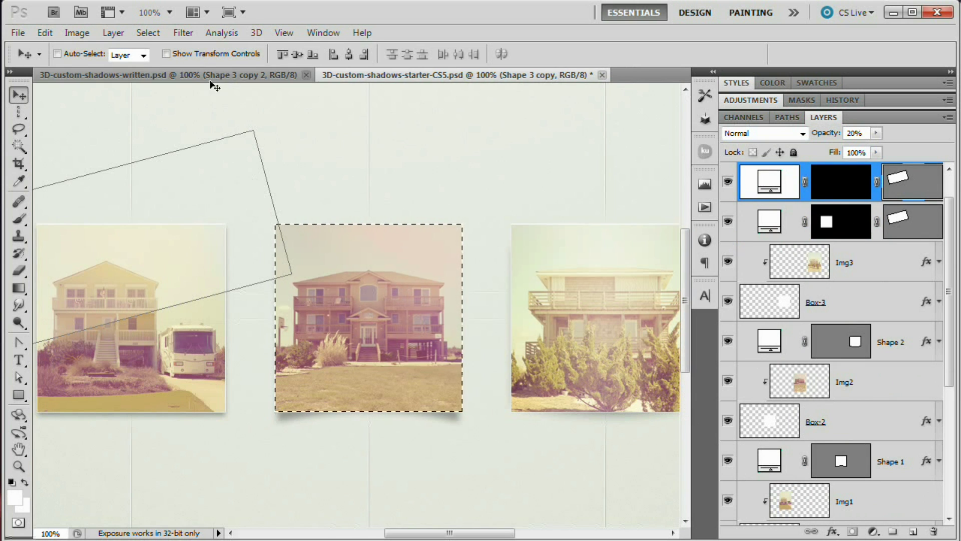
{"action": "left_click", "coordinate": [349, 55]}
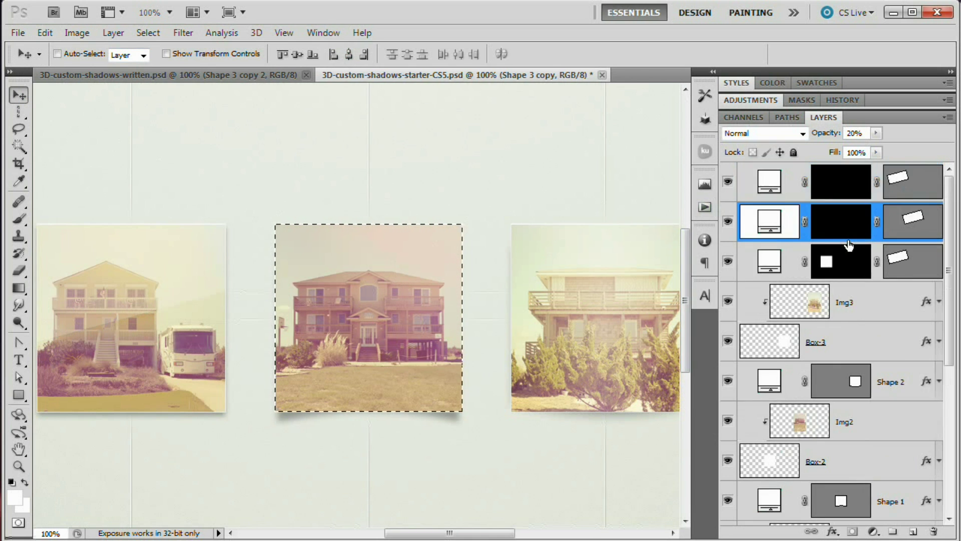
{"action": "key", "text": "ctrl+j"}
Center Shape 3 copy 2's shine rectangle on the right photo's Box-3 outline, then deselect
{"action": "left_click", "coordinate": [782, 348], "text": "ctrl"}
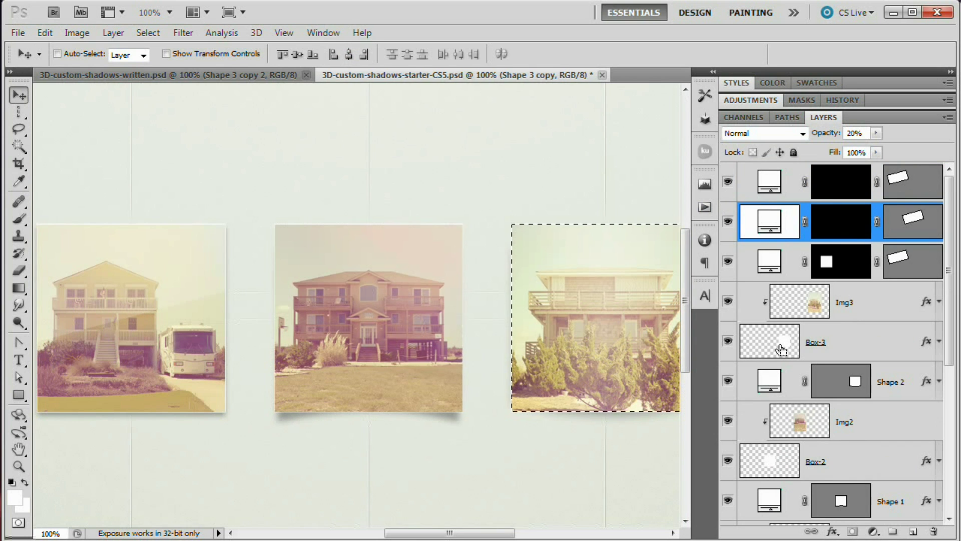
{"action": "left_click", "coordinate": [857, 189]}
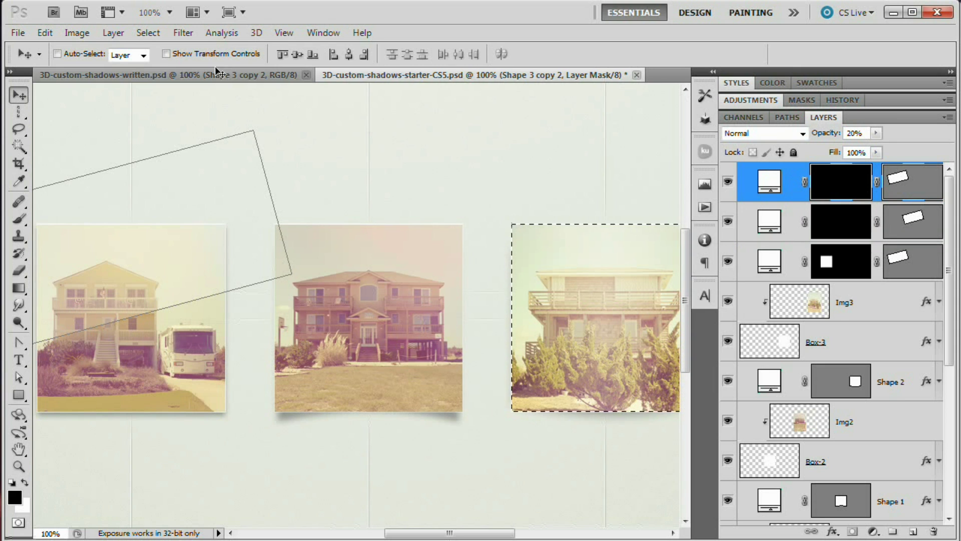
{"action": "left_click", "coordinate": [349, 53]}
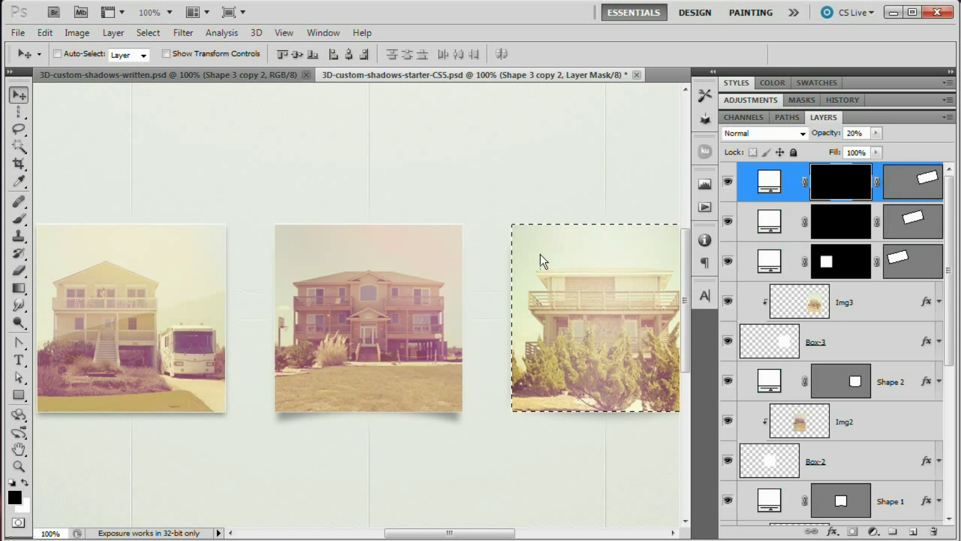
{"action": "key", "text": "ctrl+d"}
Fill Shape 3 copy's mask with white inside the middle photo's Box-2 selection
{"action": "left_click_drag", "start_coordinate": [602, 328], "coordinate": [393, 311]}
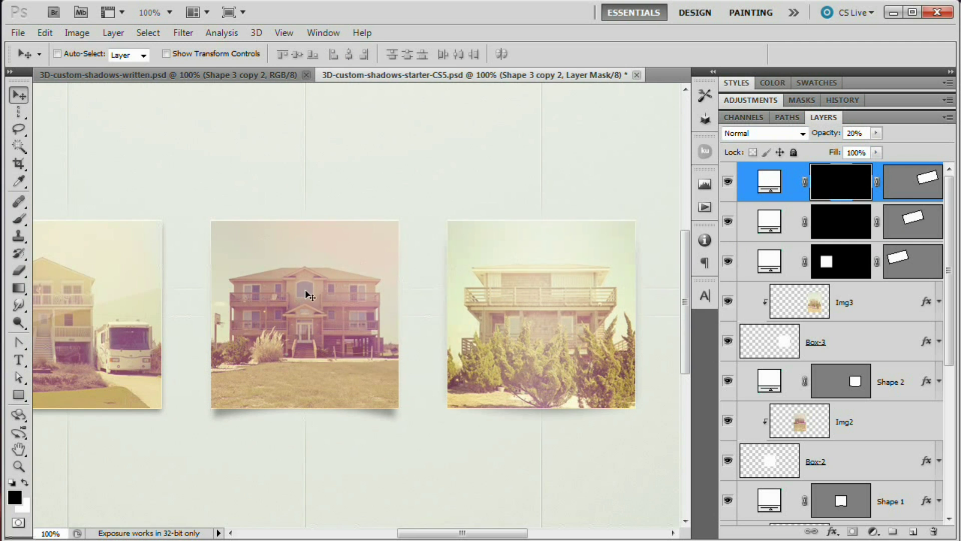
{"action": "left_click", "coordinate": [769, 459], "text": "ctrl"}
{"action": "left_click", "coordinate": [850, 221]}
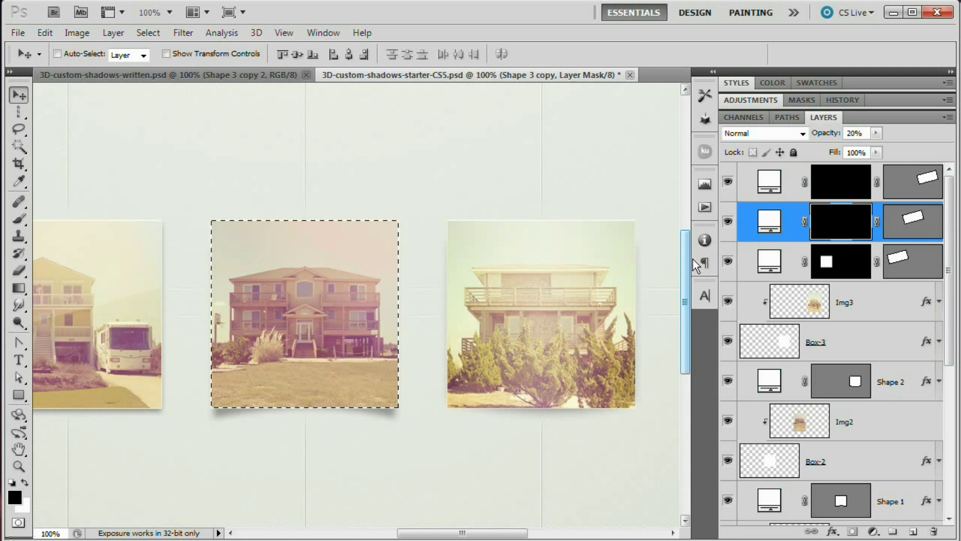
{"action": "left_click_drag", "start_coordinate": [692, 260], "coordinate": [660, 266]}
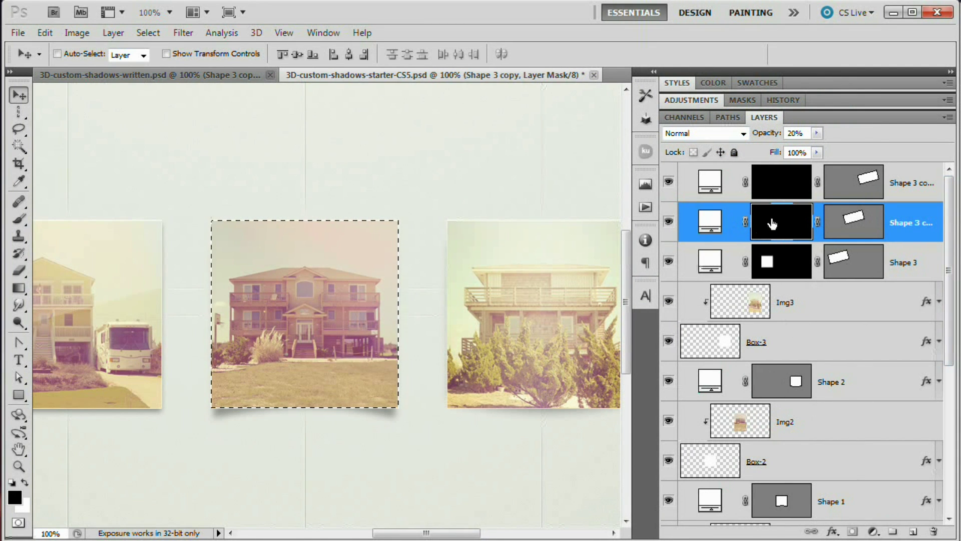
{"action": "key", "text": "ctrl+BackSpace"}
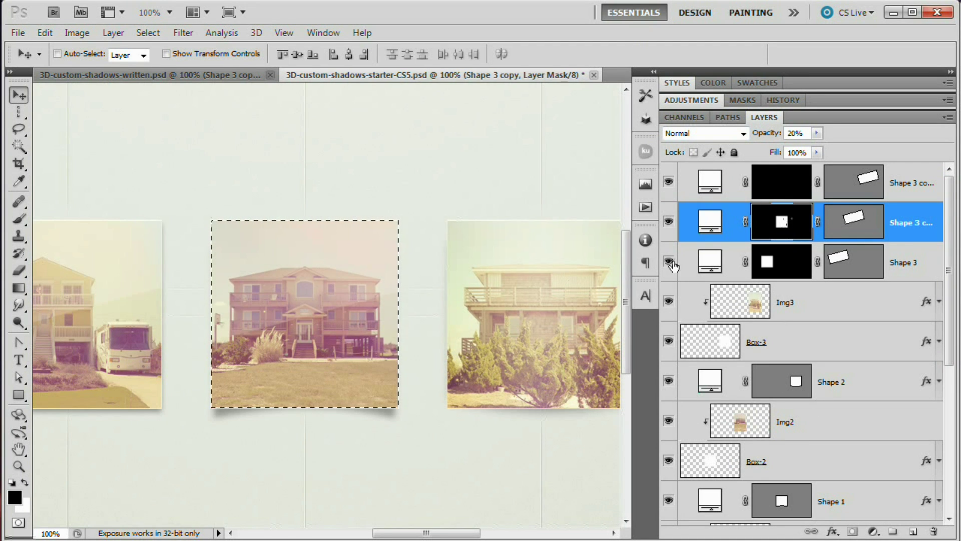
{"action": "key", "text": "ctrl+d"}
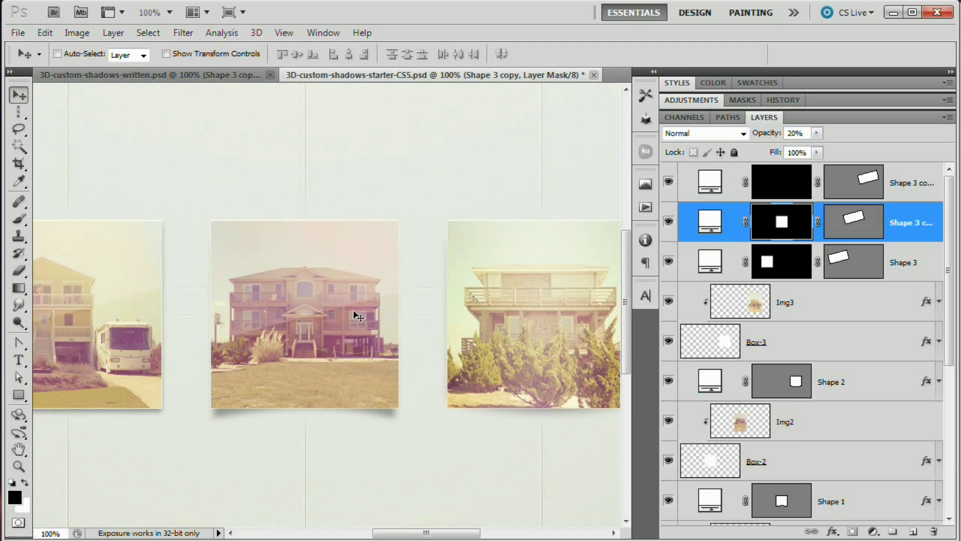
Fill Shape 3 copy 2's mask with white inside the Box-3 selection, then hide all panels
{"action": "scroll", "coordinate": [357, 316], "scroll_direction": "right", "scroll_amount": 3}
{"action": "left_click", "coordinate": [763, 181]}
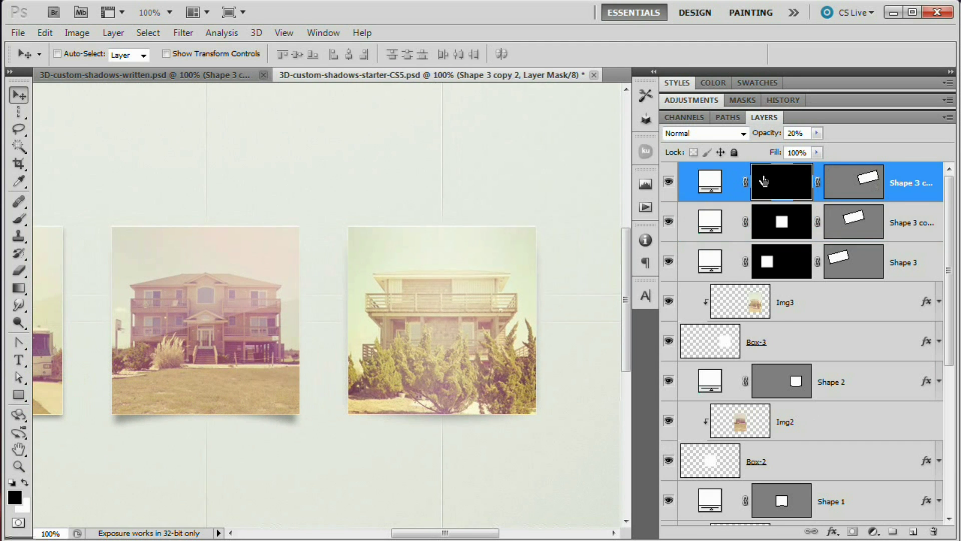
{"action": "left_click", "coordinate": [718, 346], "text": "ctrl"}
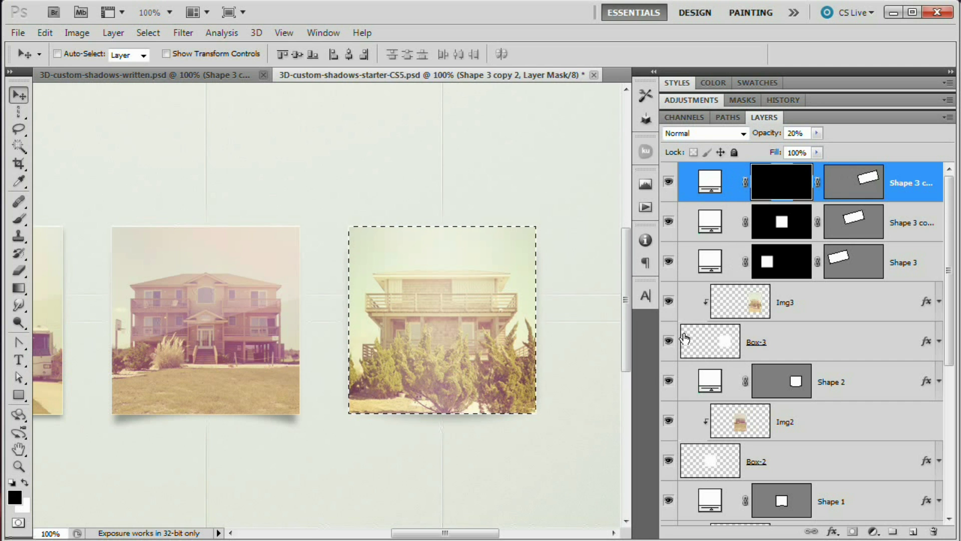
{"action": "key", "text": "ctrl+BackSpace"}
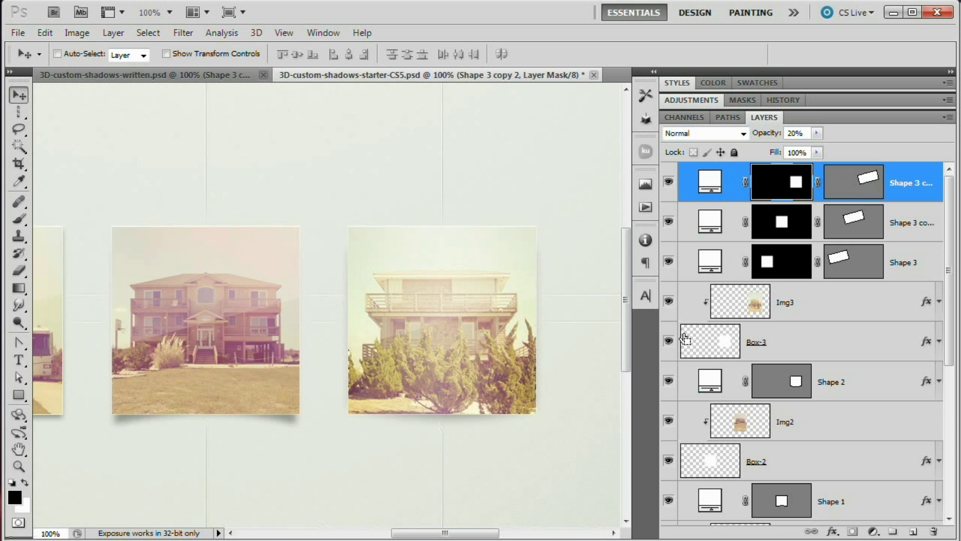
{"action": "scroll", "coordinate": [551, 250], "scroll_direction": "left", "scroll_amount": 3}
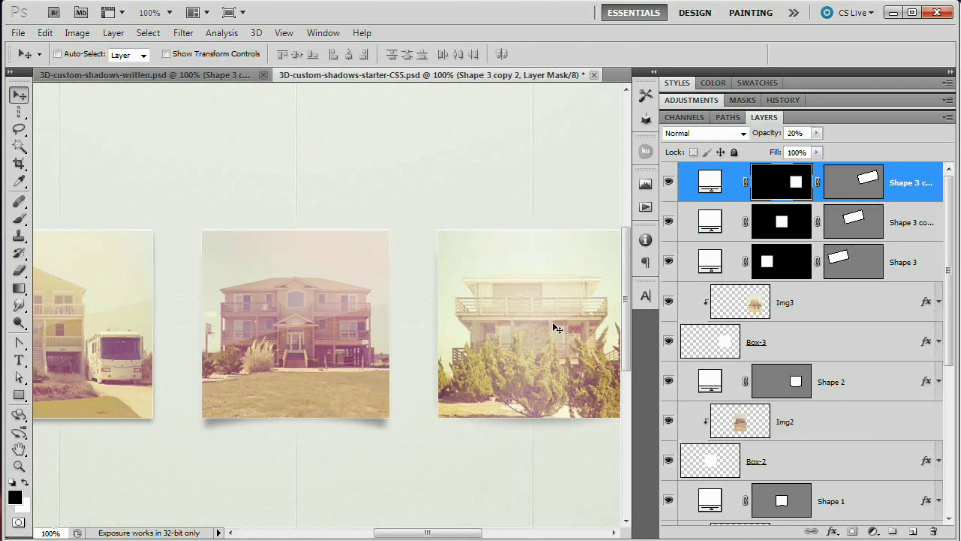
{"action": "key", "text": "Tab"}
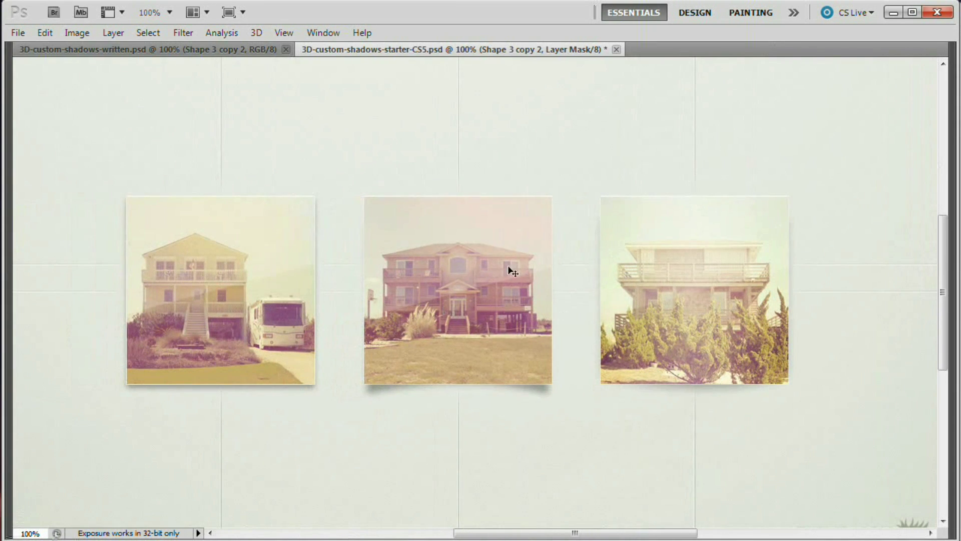